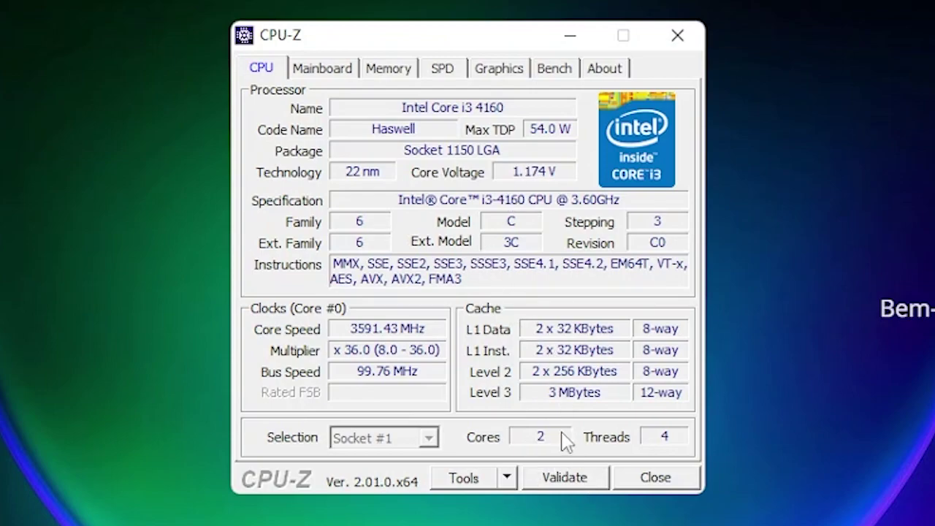
Review the PC's mainboard, memory, SPD and graphics specifications
click(324, 76)
click(383, 77)
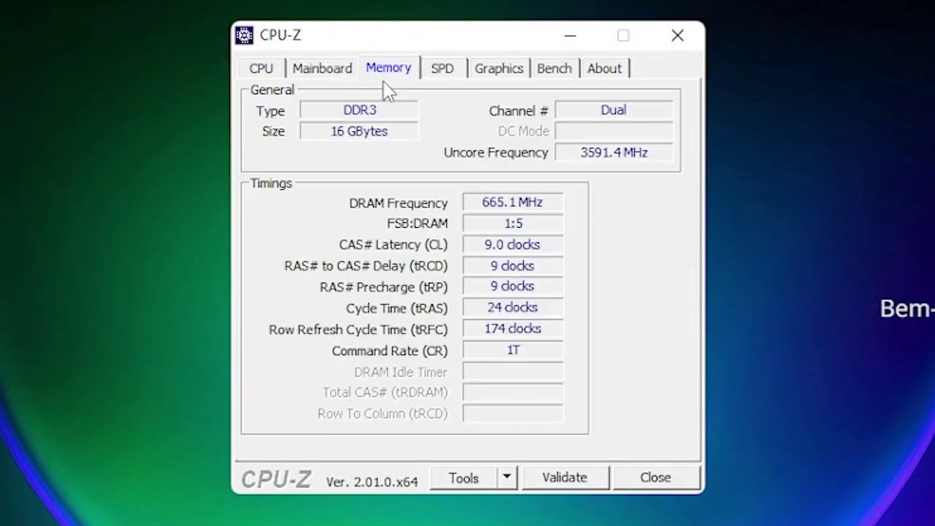
click(442, 73)
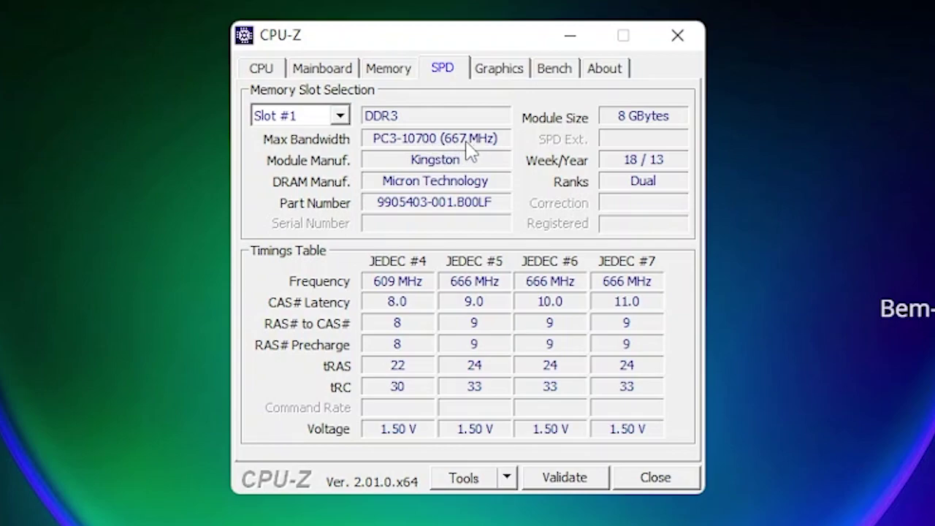
click(497, 69)
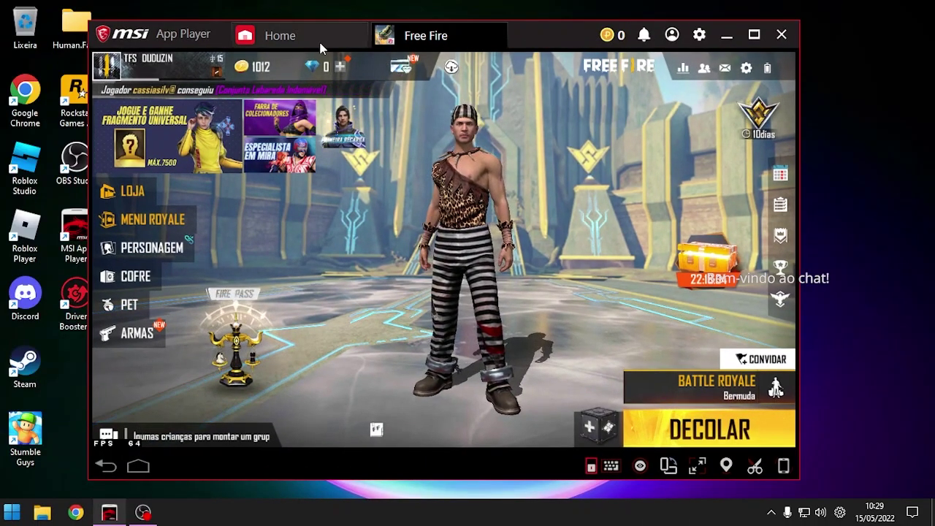
Switch to MSI App Player, open its settings, and review the version information and the resolution and DPI options
click(699, 35)
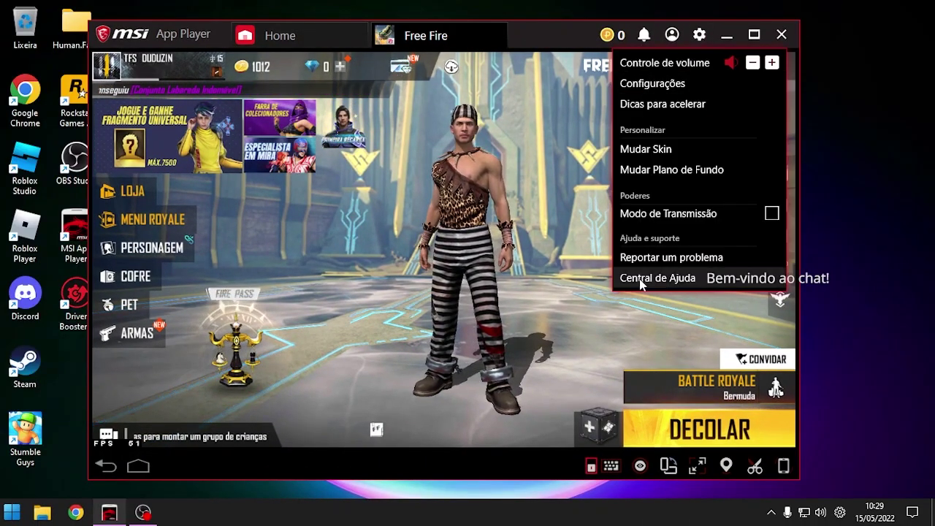
click(654, 83)
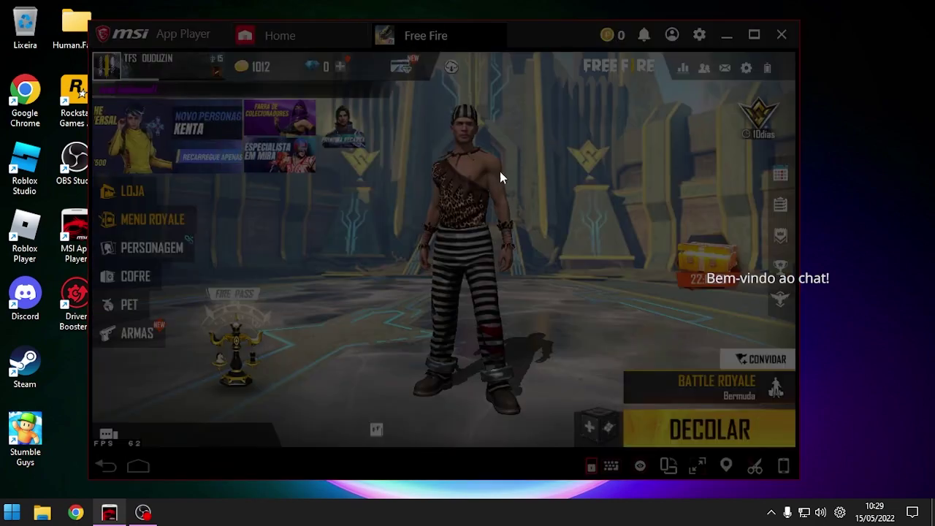
click(268, 398)
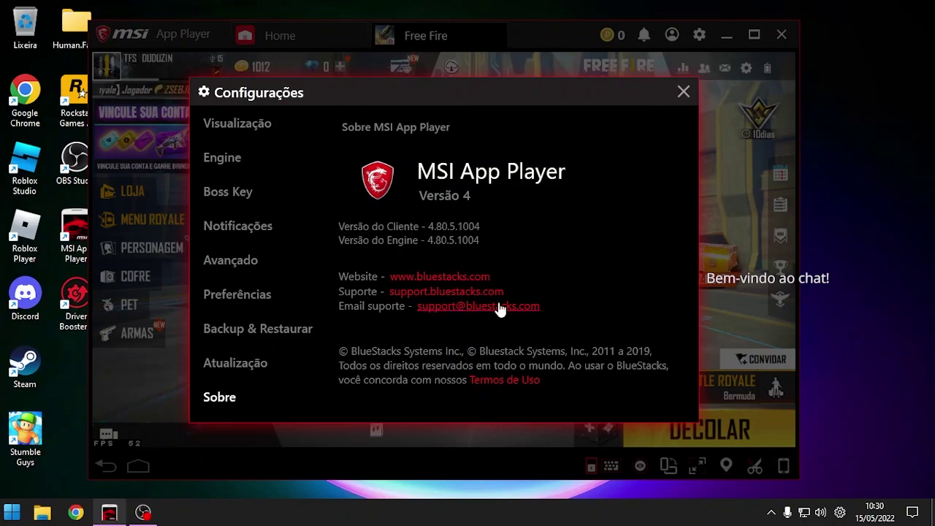
click(238, 125)
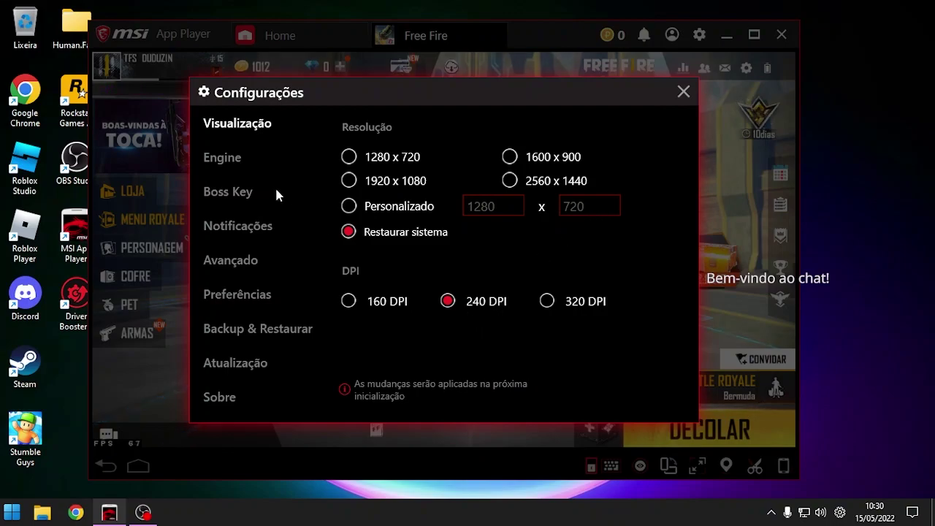
In the emulator's engine settings, try allocating 4 CPU cores, and return the allocation to 2
click(223, 165)
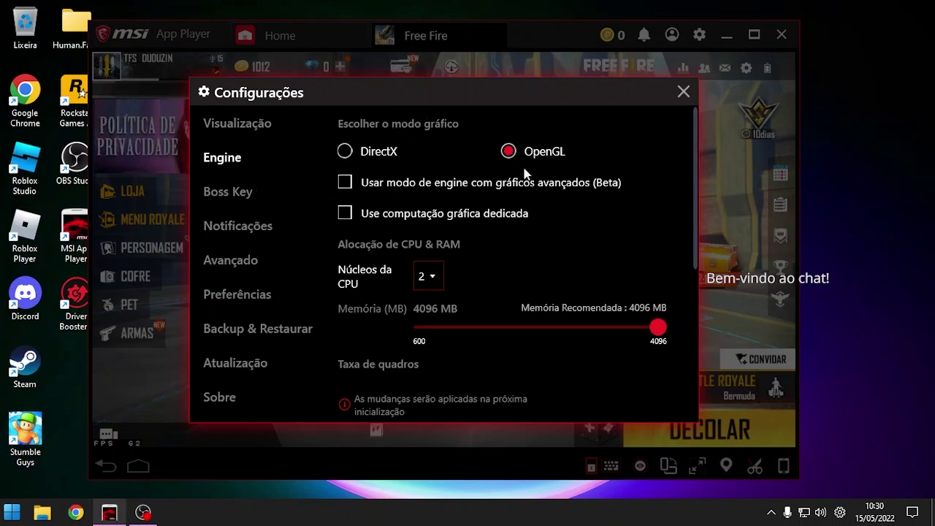
click(430, 277)
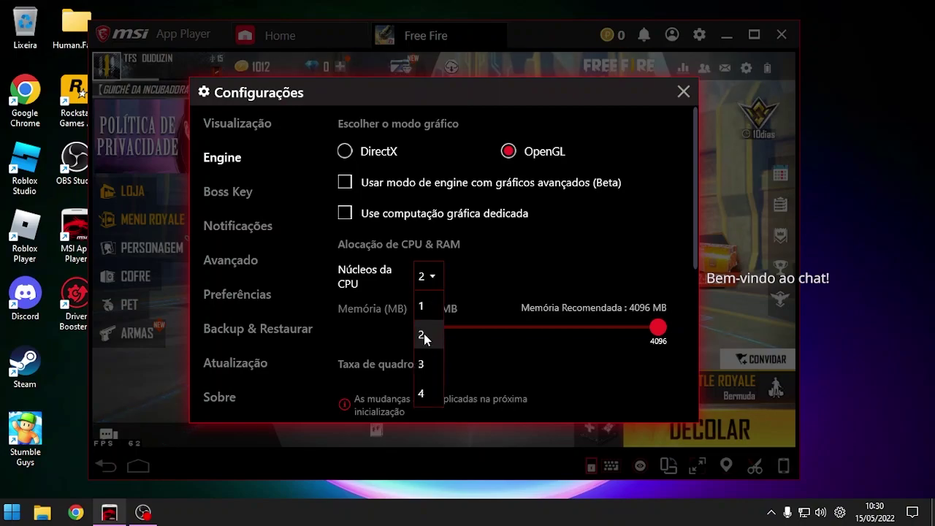
click(424, 391)
click(431, 281)
click(432, 332)
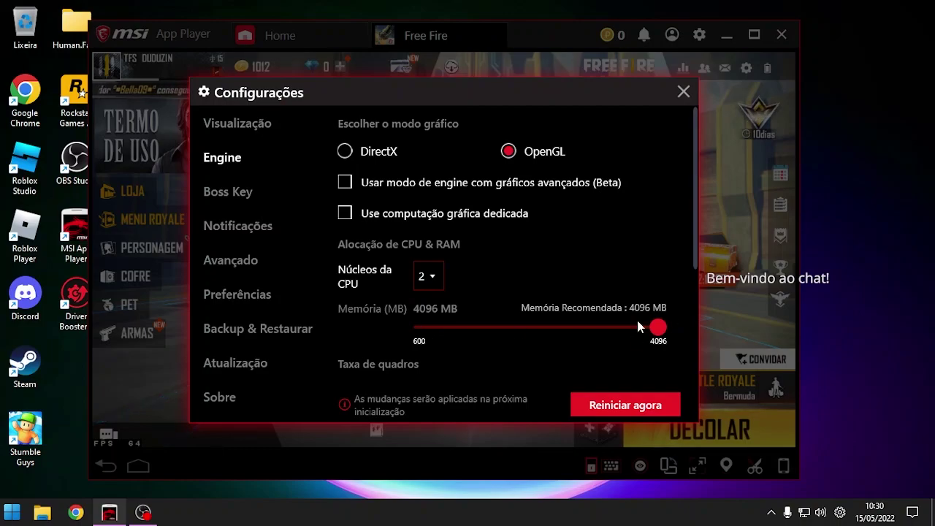
Review the emulator's frame rate, device profile, preferences and update settings, and close the configuration window
drag(694, 250, 706, 388)
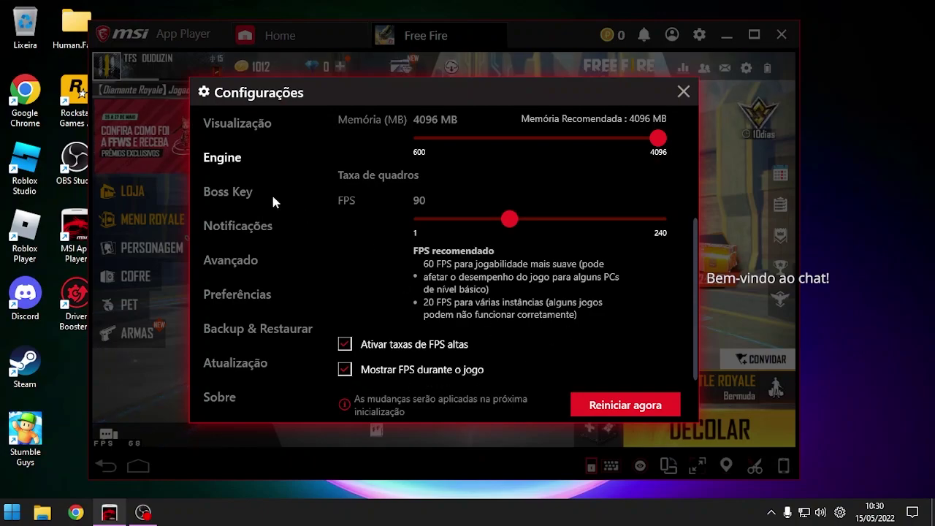
click(219, 226)
click(224, 263)
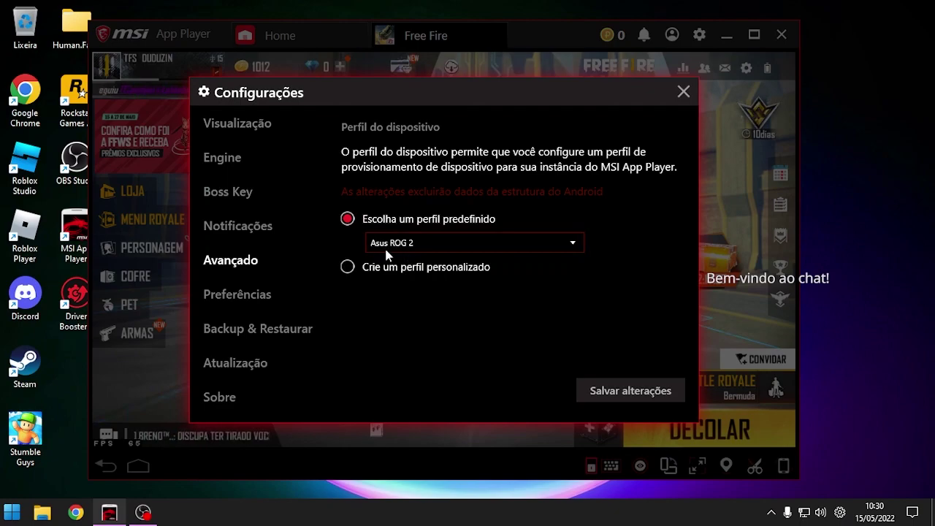
click(242, 296)
scroll(440, 316, down, 1)
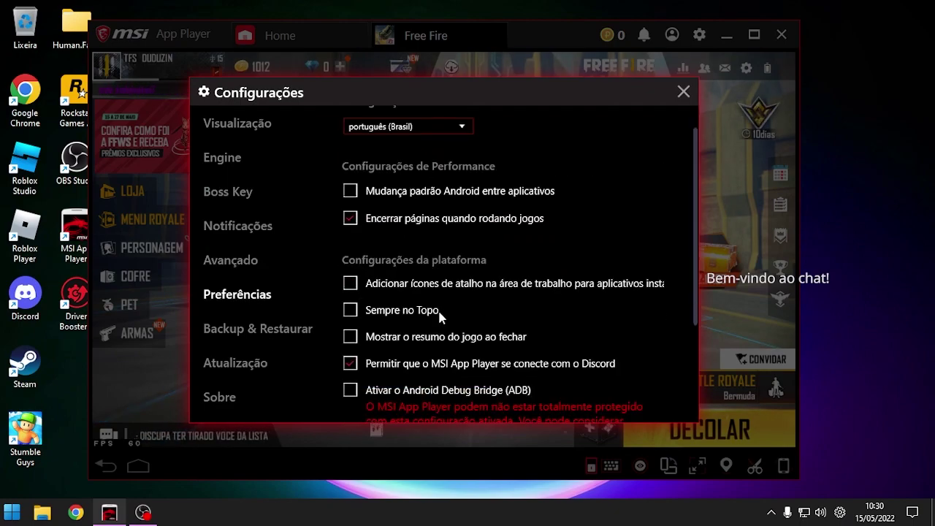
scroll(441, 316, down, 3)
click(232, 330)
click(232, 366)
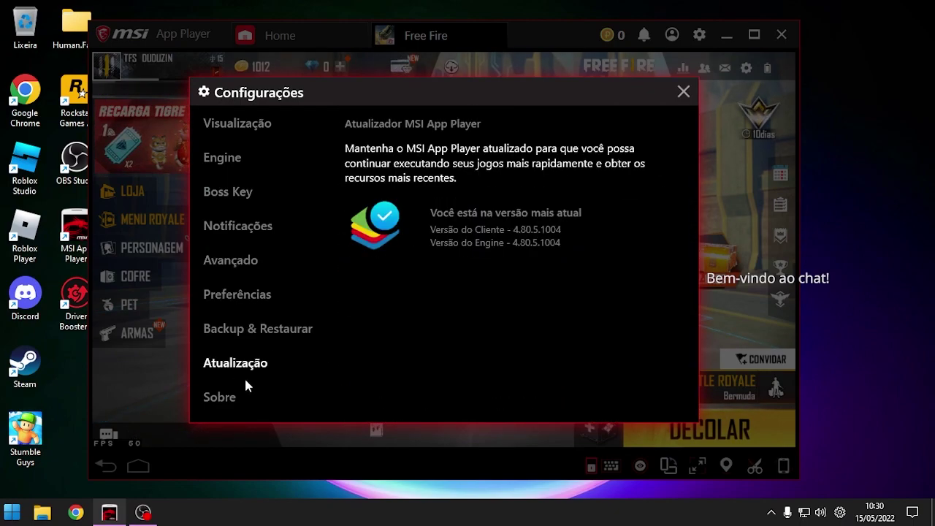
click(678, 95)
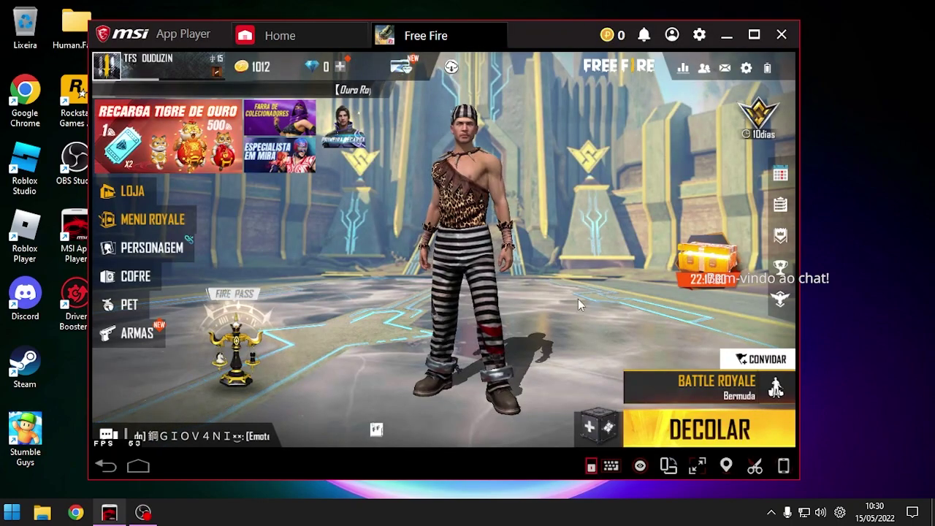
Open Free Fire's settings and review the sensitivity values and the full list of control options
click(746, 67)
click(134, 148)
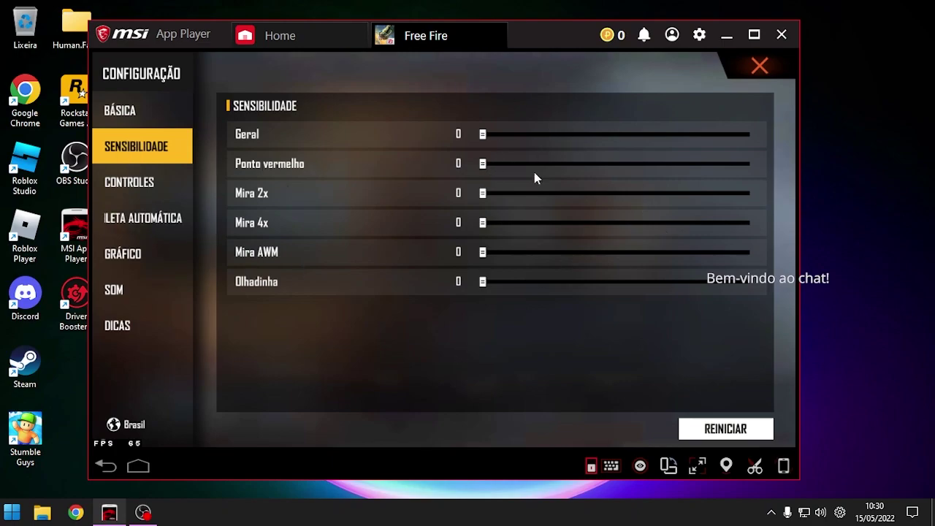
click(133, 186)
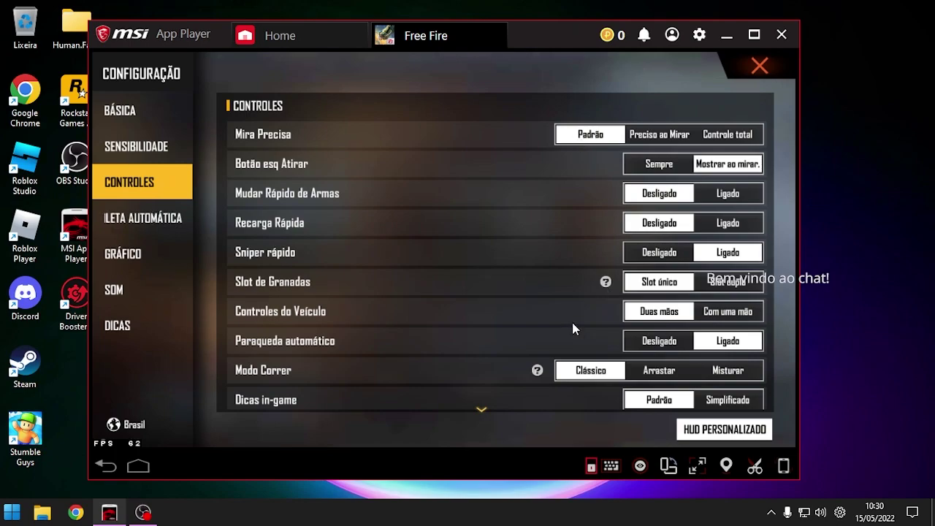
scroll(610, 288, down, 10)
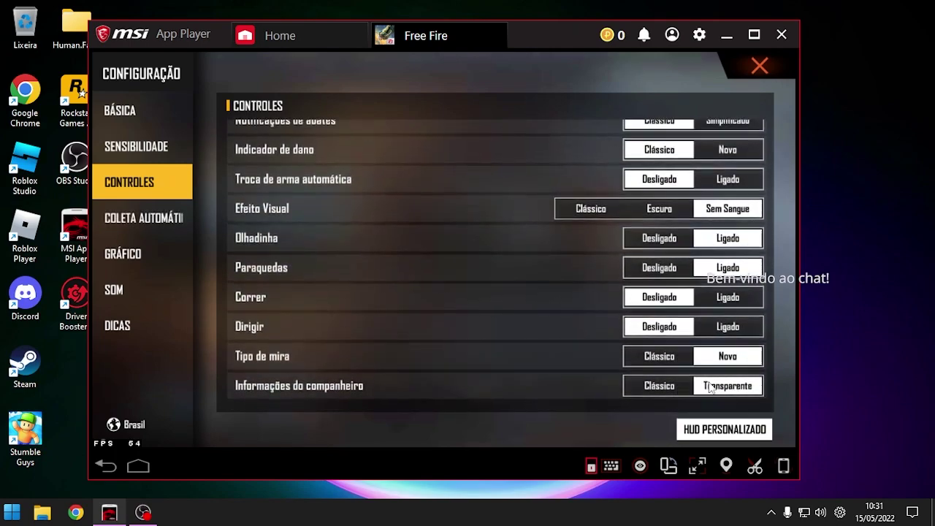
drag(472, 230, 443, 358)
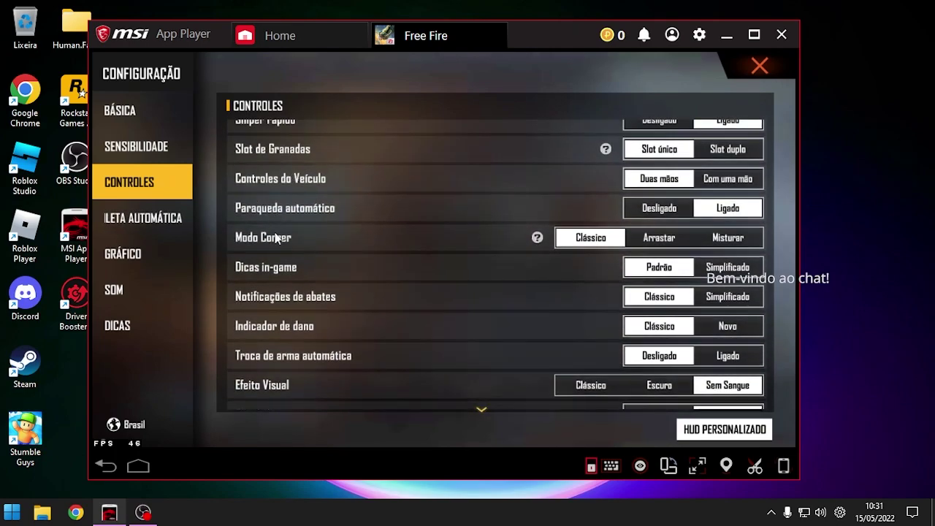
drag(372, 328, 371, 215)
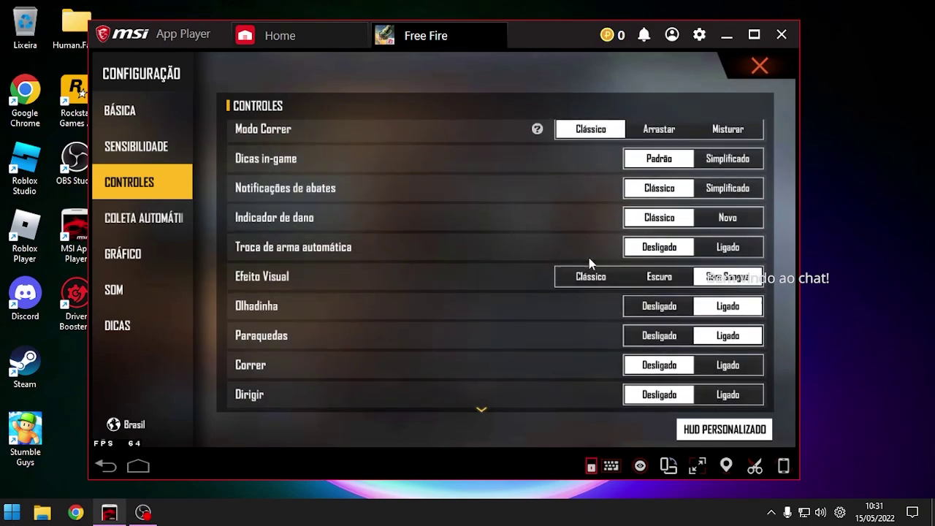
Review the automatic pickup options for classic and team modes, plus the graphics settings
click(169, 218)
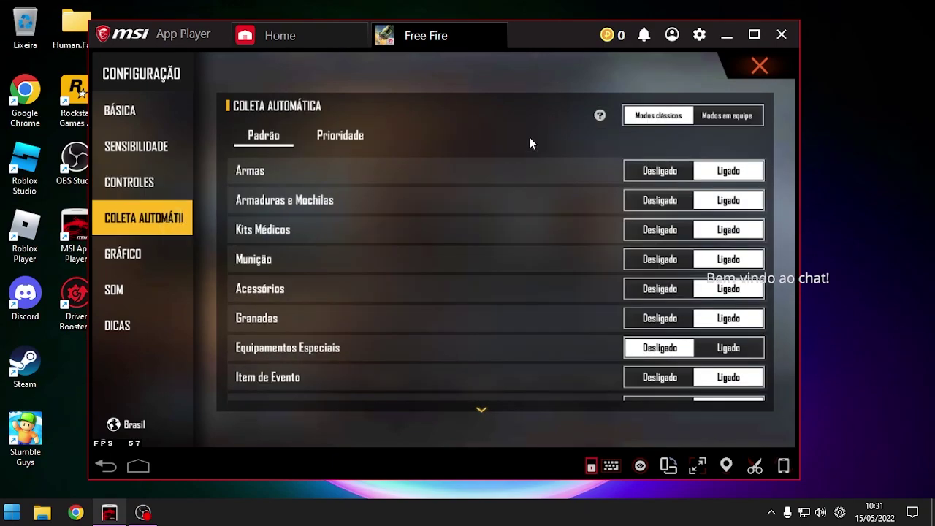
scroll(543, 94, down, 2)
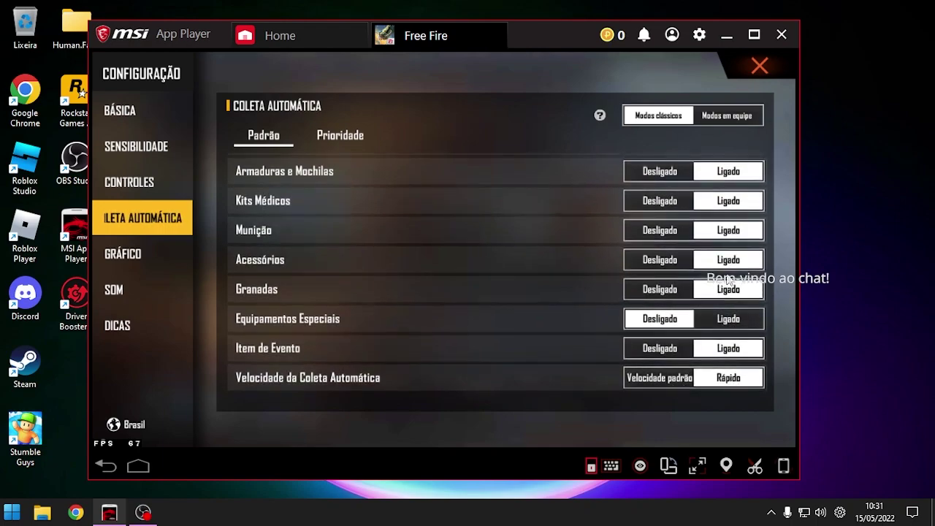
click(706, 119)
scroll(529, 131, down, 2)
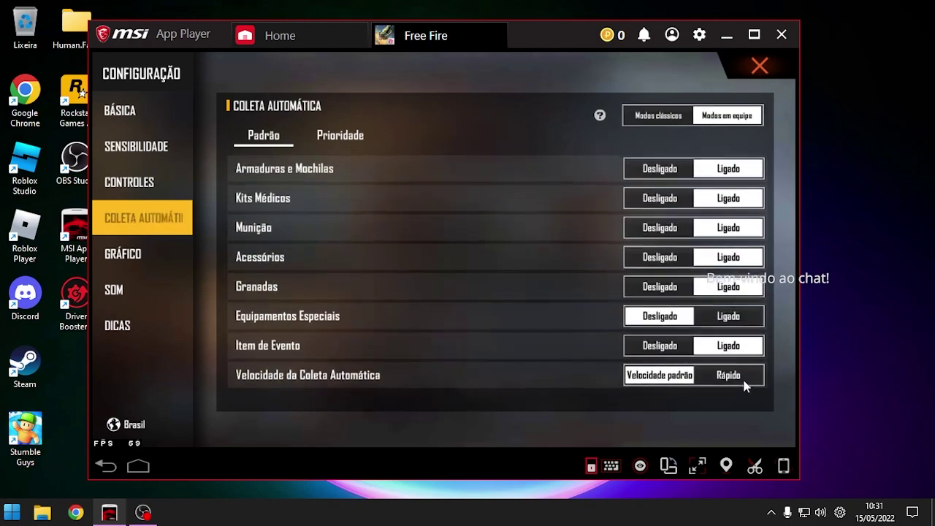
click(142, 252)
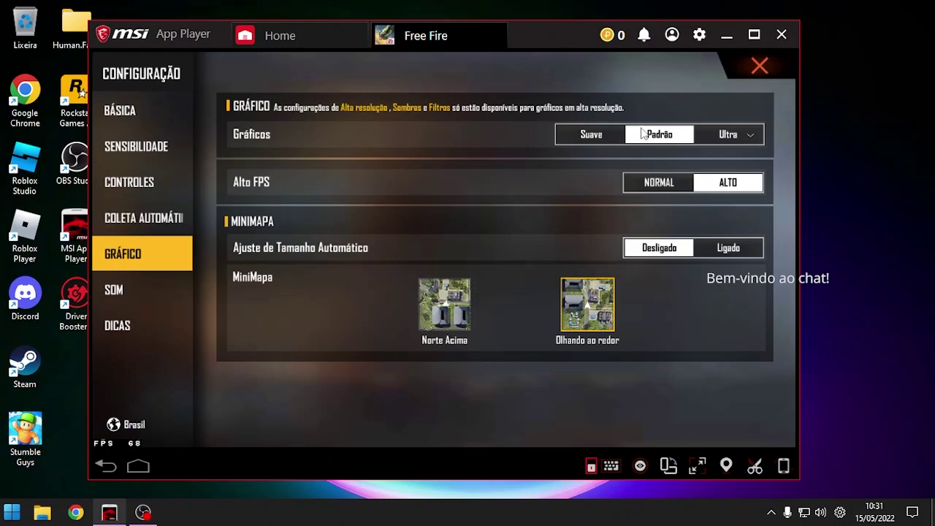
Set the game's Efeito sonoro volume to 90, review the Dicas notification options, and close the settings
click(130, 292)
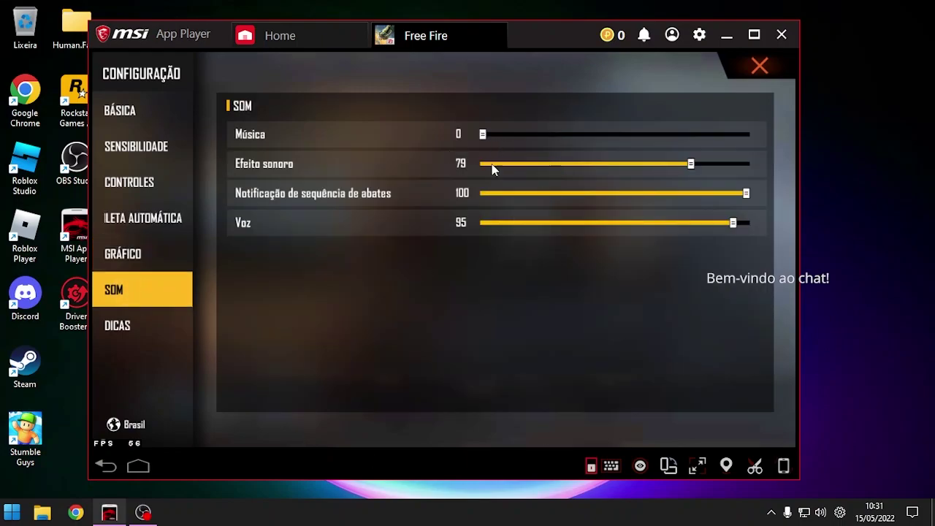
drag(691, 163, 721, 165)
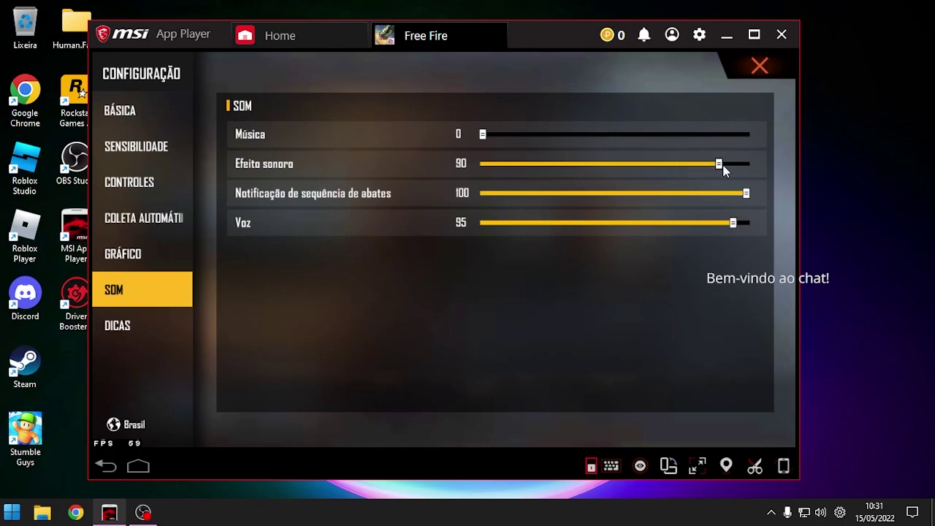
click(130, 327)
drag(432, 359, 518, 175)
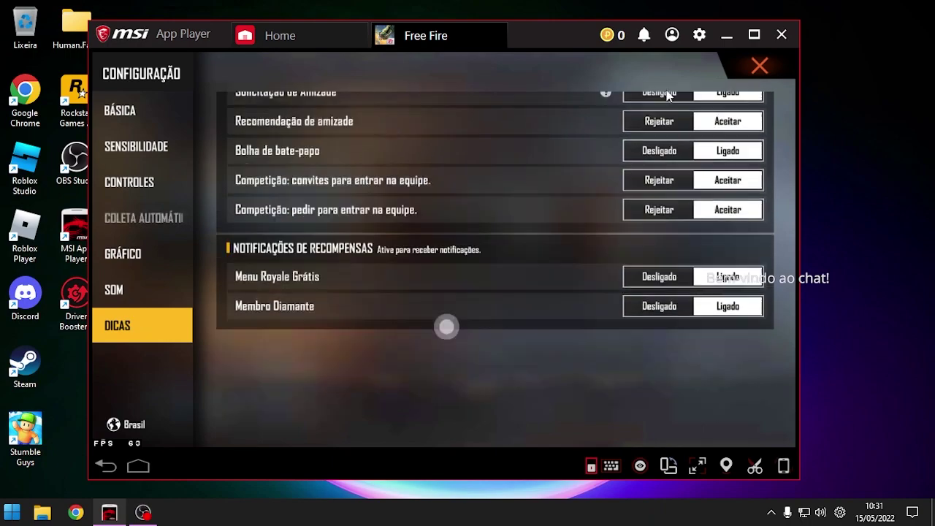
click(760, 65)
Choose the Treinamento game mode, start the match, and switch the emulator to full screen
click(685, 388)
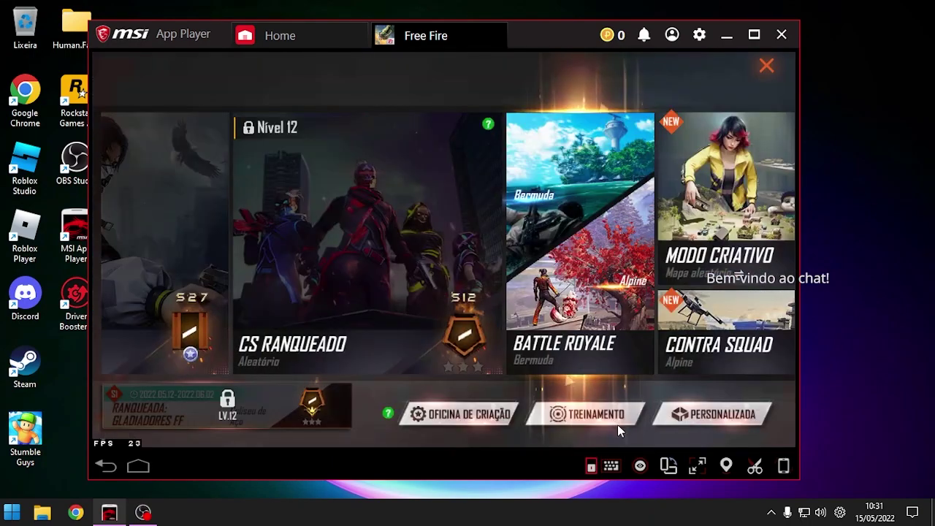
click(618, 423)
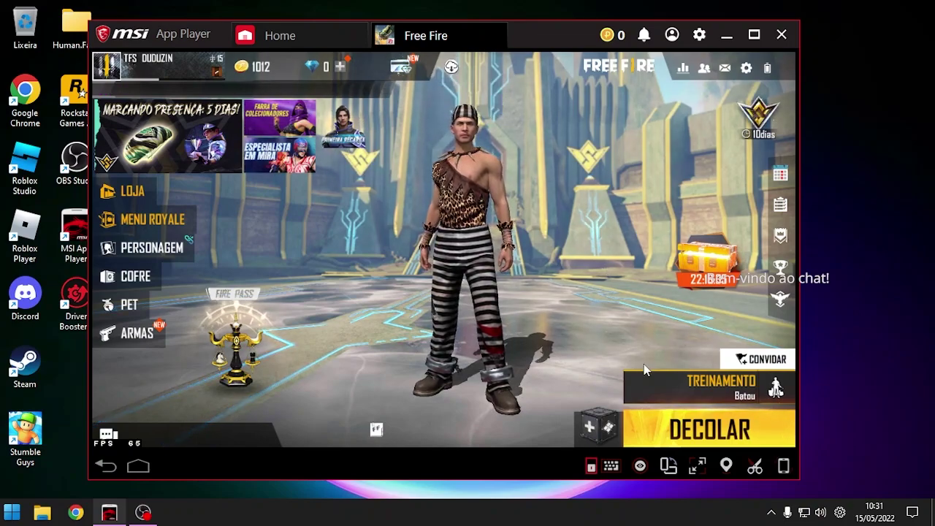
click(713, 432)
click(697, 466)
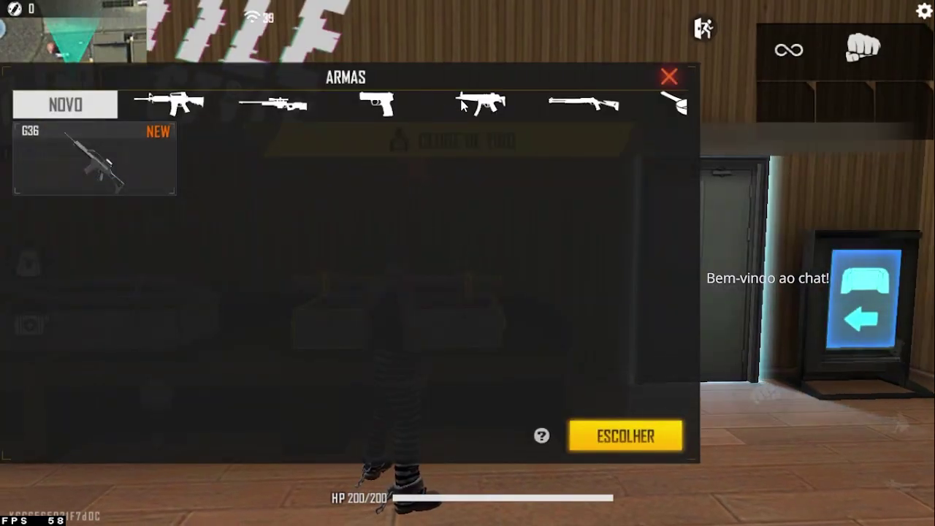
Equip the UMP from the submachine guns in the training weapon list
click(479, 104)
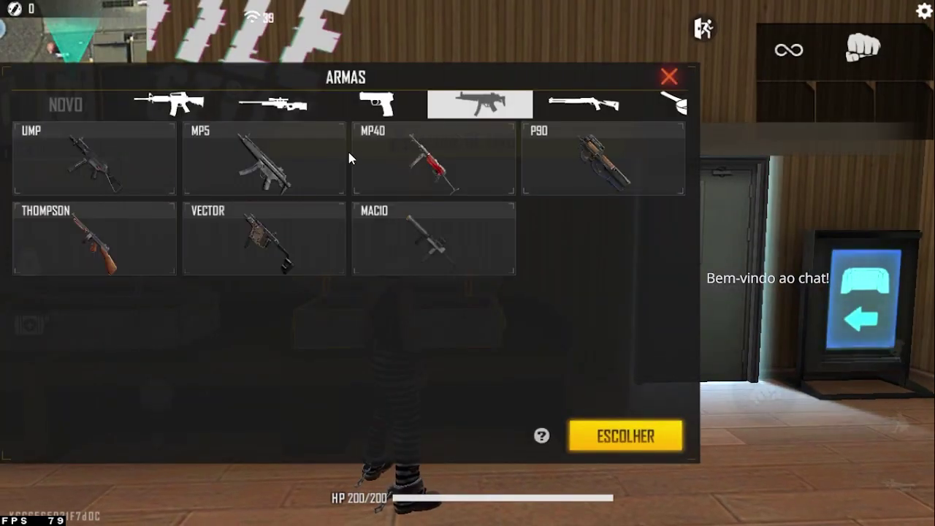
click(112, 171)
click(627, 436)
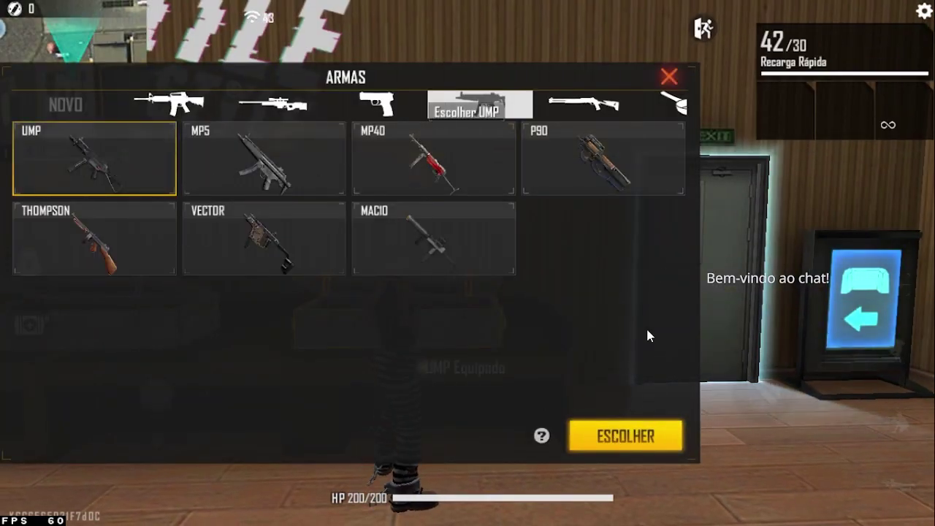
Equip the Águia do Deserto from the pistols in the weapon list
click(374, 105)
click(292, 172)
click(612, 434)
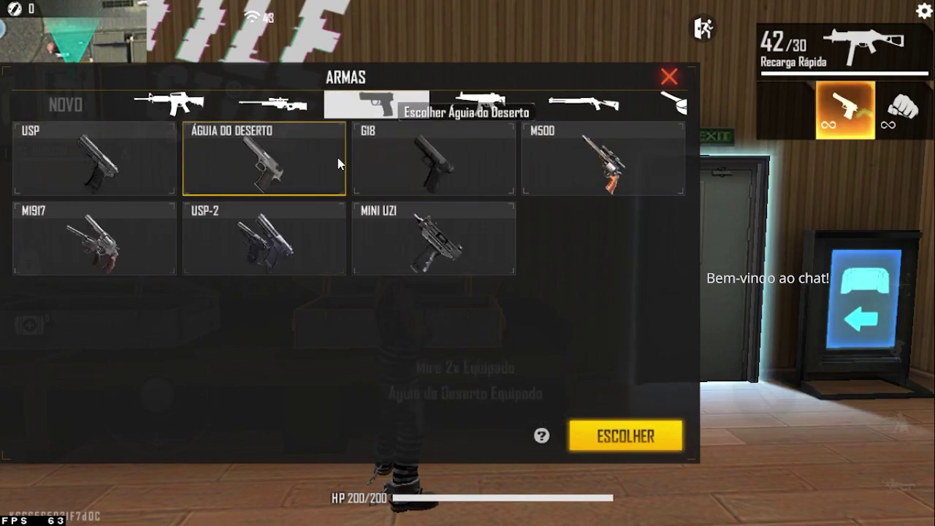
Compare the assault rifles in the training weapon list, equip the G36, and close the list
click(278, 104)
click(179, 110)
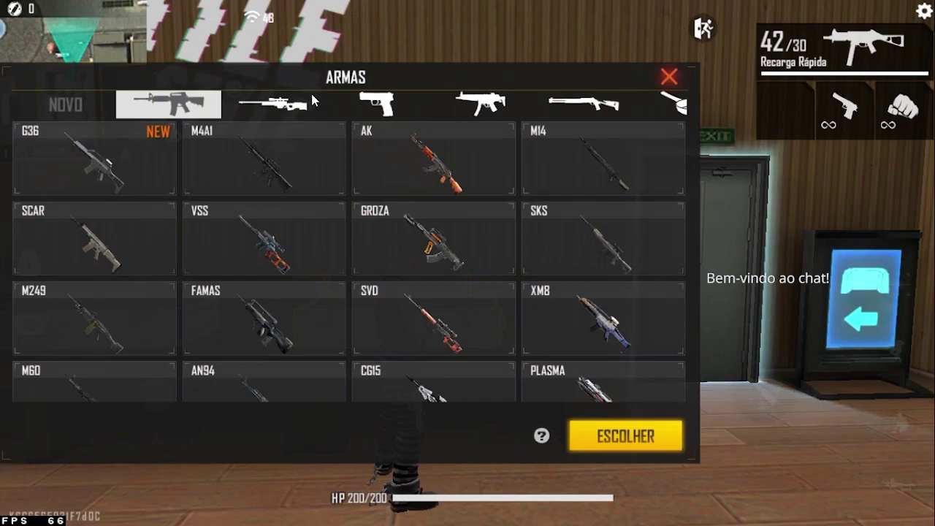
click(286, 168)
click(89, 255)
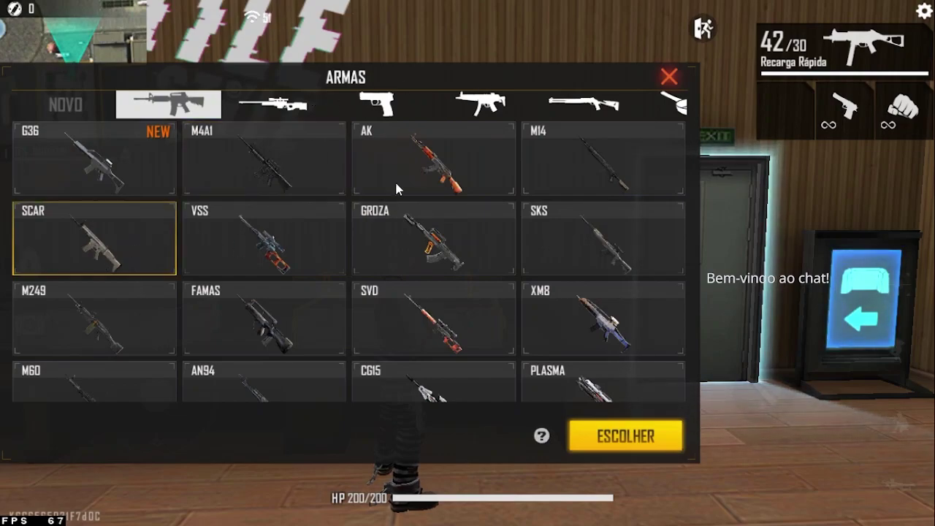
click(401, 249)
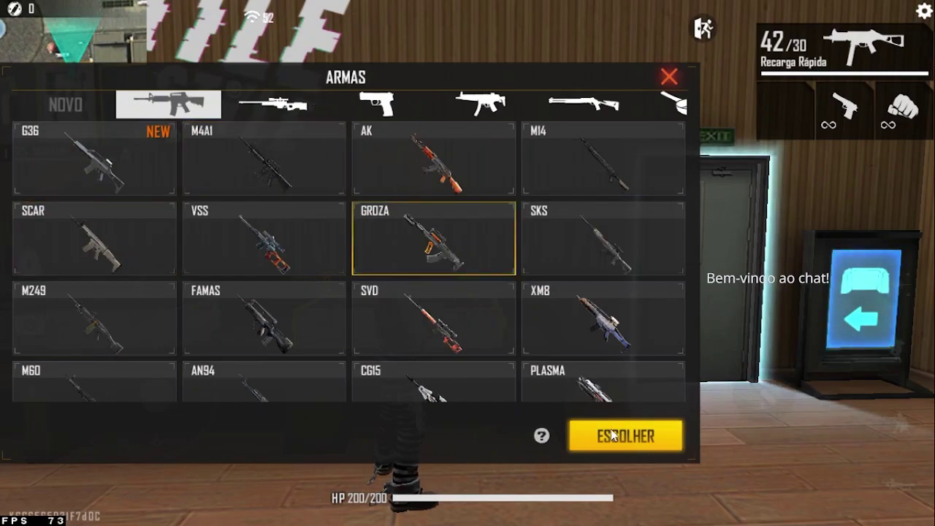
click(109, 176)
click(593, 431)
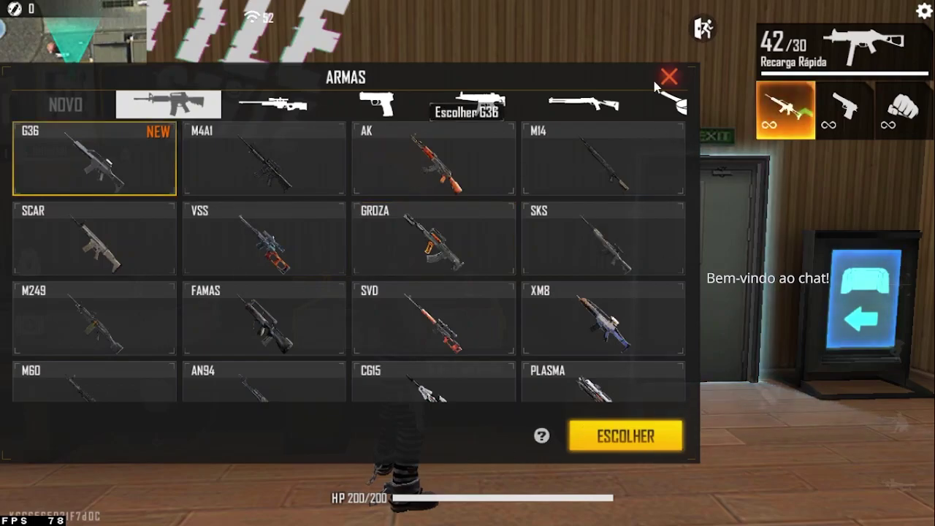
click(669, 76)
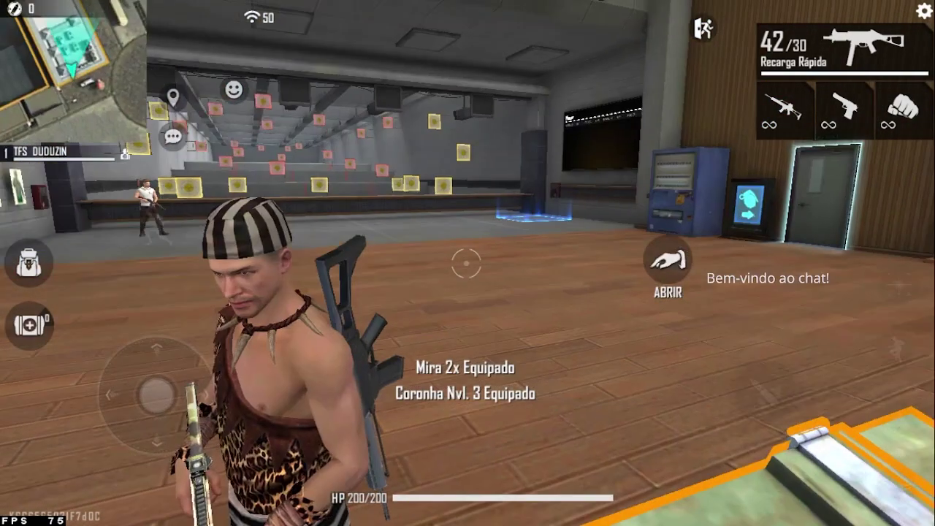
Run to the shooting range, test the equipped weapons on the targets, and switch back to fists
click(903, 110)
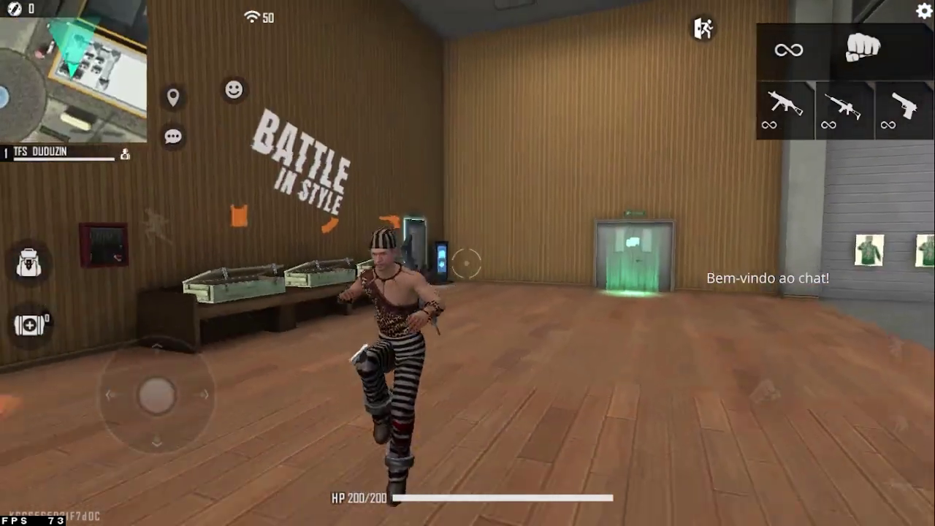
key(w)
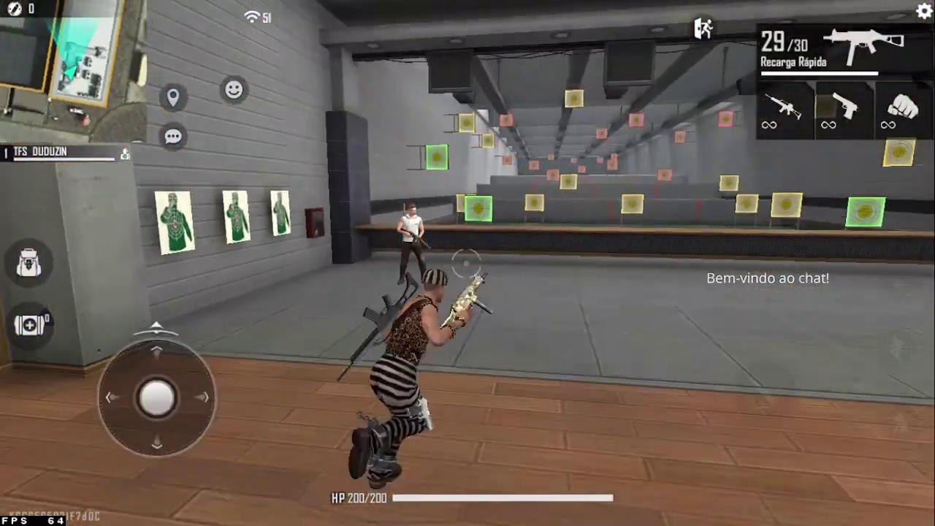
mouse_move(156, 398)
mouse_down()
mouse_move(125, 426)
mouse_move(154, 434)
mouse_move(156, 398)
mouse_move(114, 398)
mouse_move(198, 390)
mouse_move(125, 428)
mouse_move(131, 424)
mouse_move(105, 397)
mouse_move(198, 397)
mouse_move(151, 440)
mouse_move(109, 397)
mouse_move(156, 397)
mouse_move(157, 355)
mouse_move(156, 380)
mouse_move(128, 429)
mouse_move(157, 437)
mouse_move(157, 396)
mouse_move(159, 438)
mouse_move(157, 396)
mouse_move(179, 430)
mouse_move(157, 395)
mouse_up()
click(785, 106)
click(676, 17)
click(903, 106)
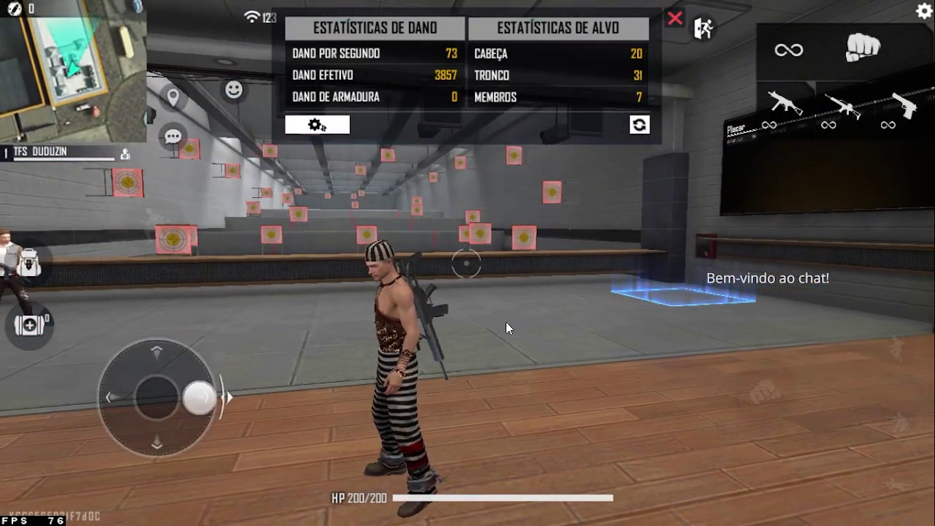
Leave full screen and open the HUD Personalizado editor from the game's Controles settings
key(F11)
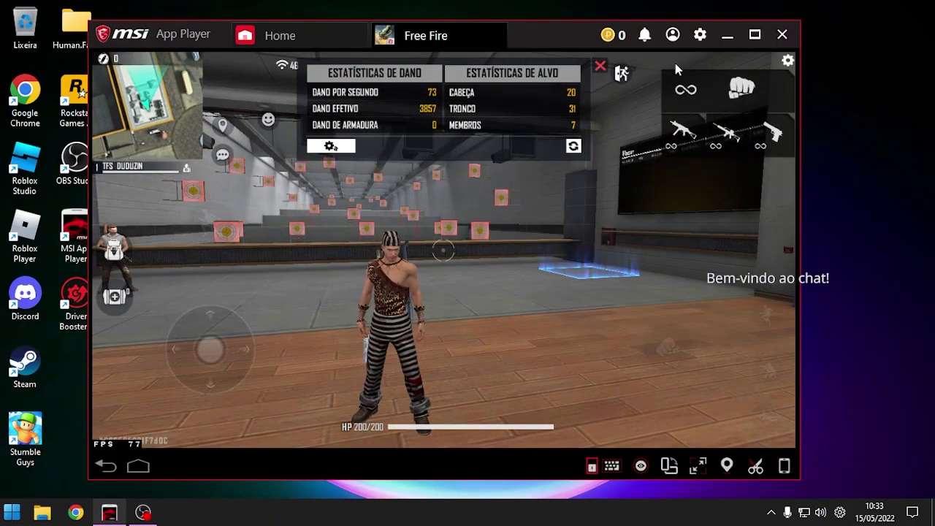
click(788, 61)
click(139, 150)
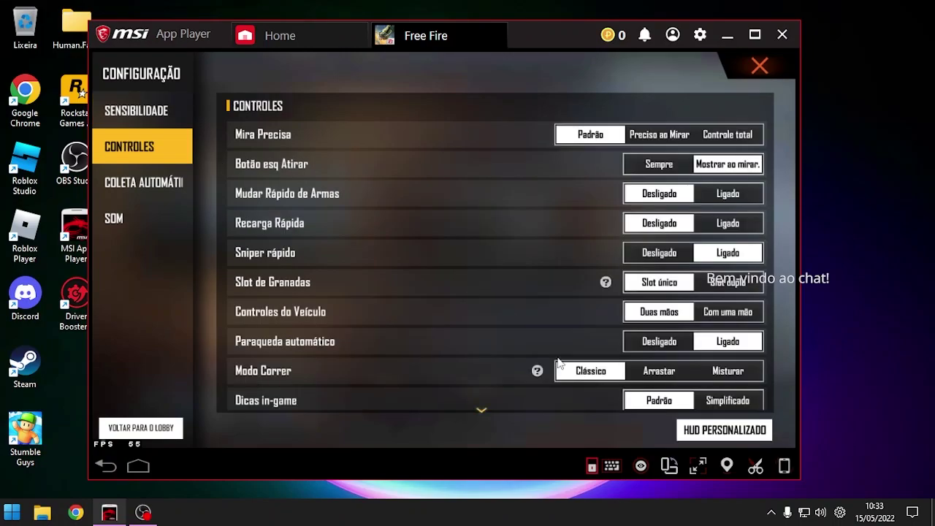
click(740, 434)
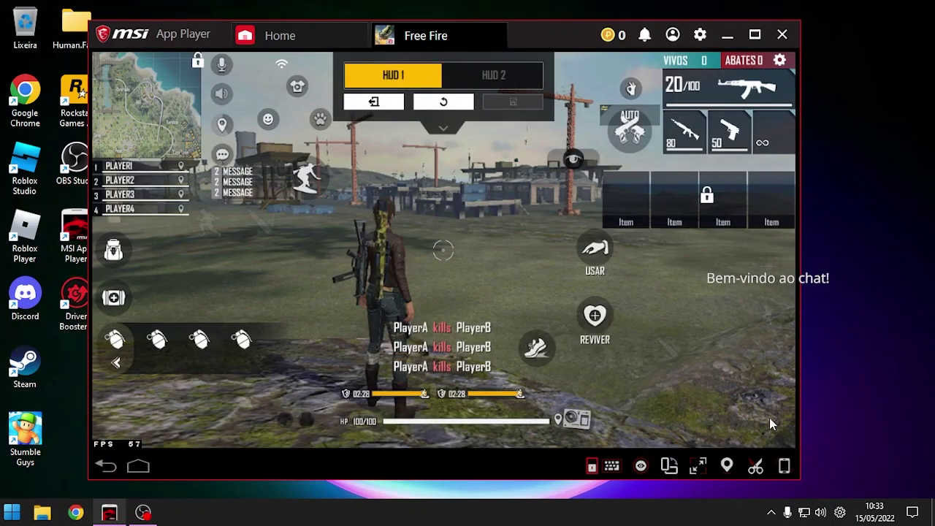
In HUD 1, set the prone button's Transparência to 10% and the radio button's to 57%
click(768, 315)
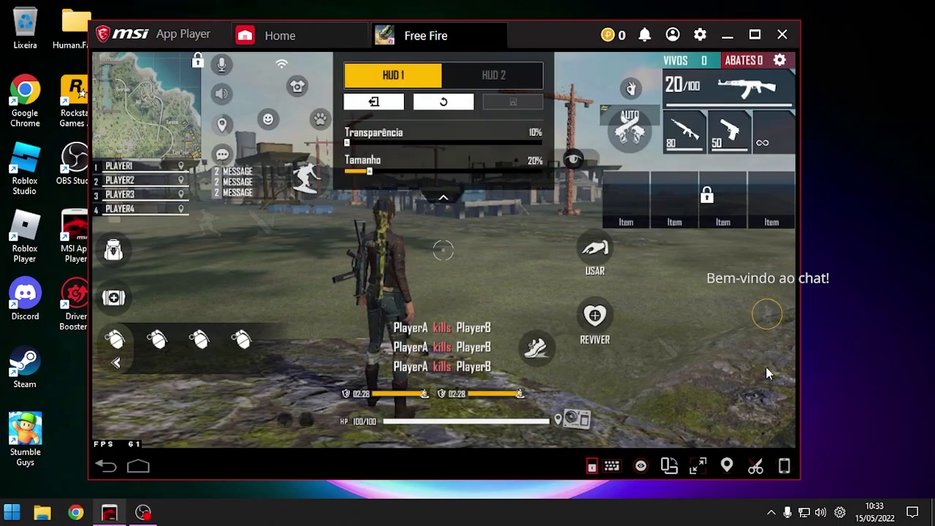
drag(769, 369, 768, 417)
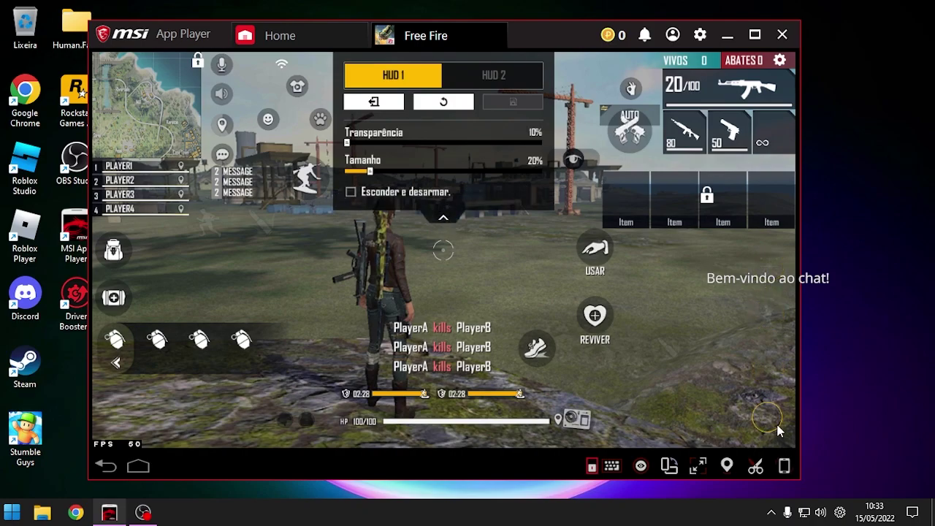
drag(376, 146, 345, 146)
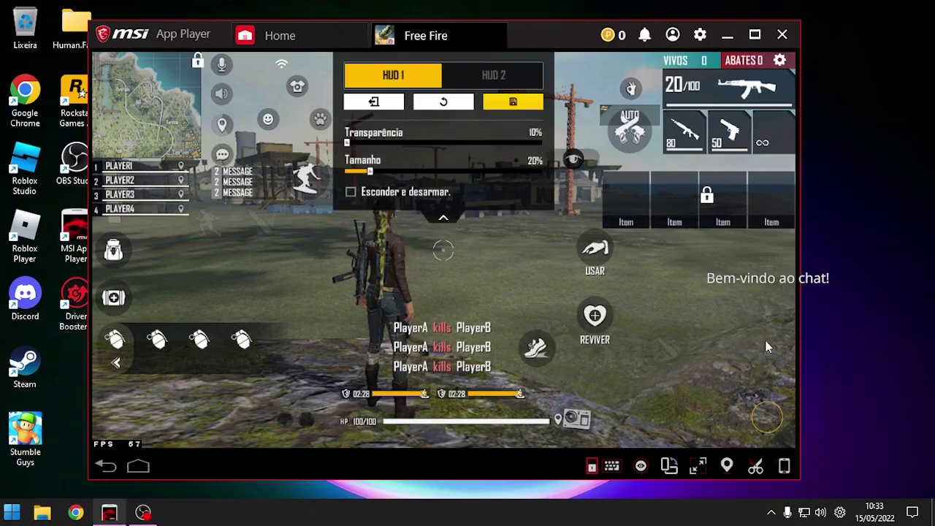
click(585, 423)
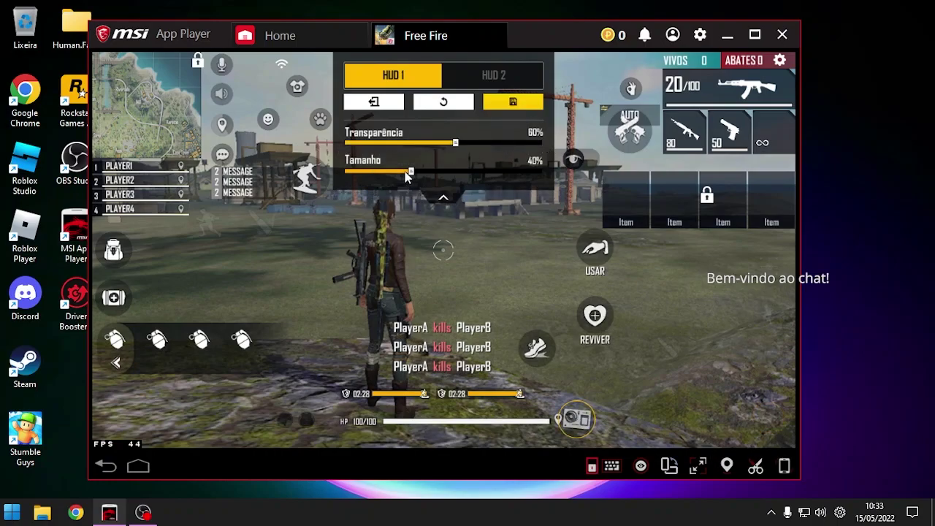
mouse_move(455, 143)
mouse_down()
mouse_move(544, 143)
mouse_move(449, 144)
mouse_up()
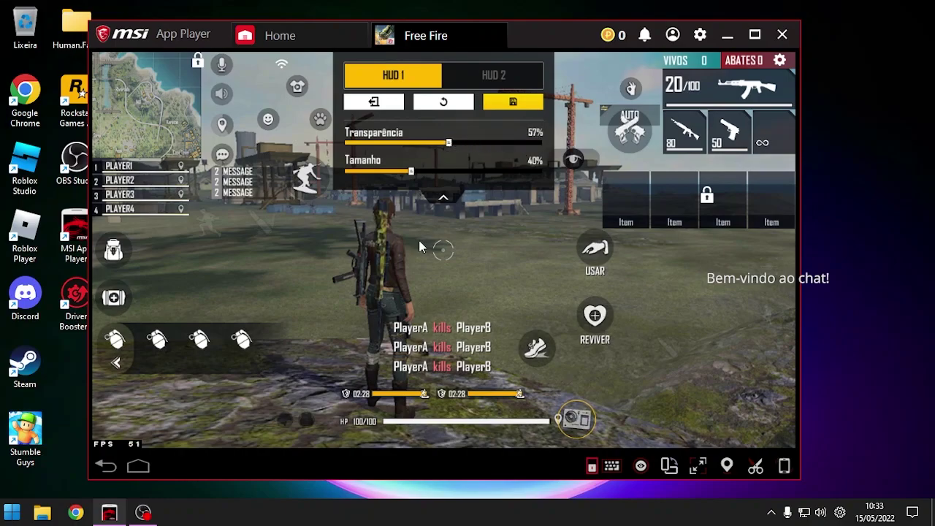
Set the movement joystick's Transparência to the 10% minimum and select the sprint button
click(208, 319)
mouse_move(350, 144)
mouse_down()
mouse_move(547, 143)
mouse_move(347, 143)
mouse_up()
click(208, 223)
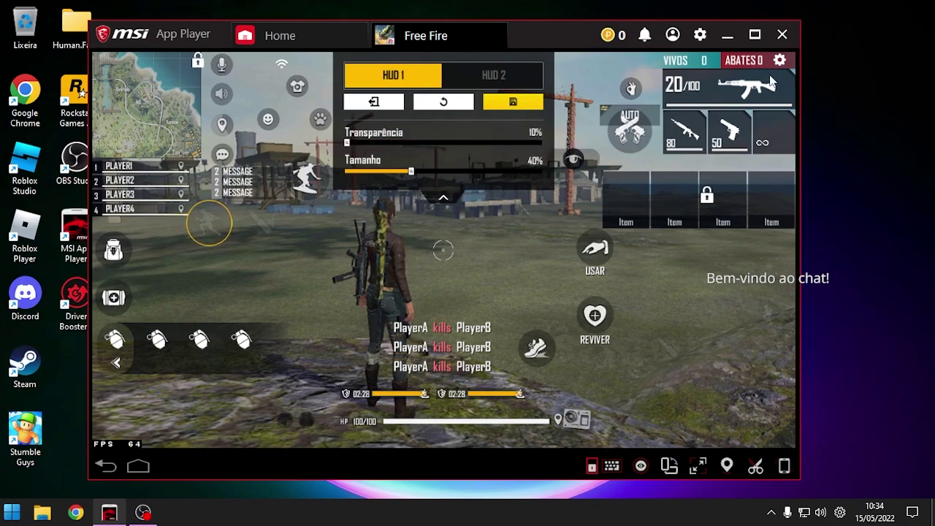
Open the emulator's advanced game controls, move the panel and window apart, and align the Shift key over the sprint button
click(612, 470)
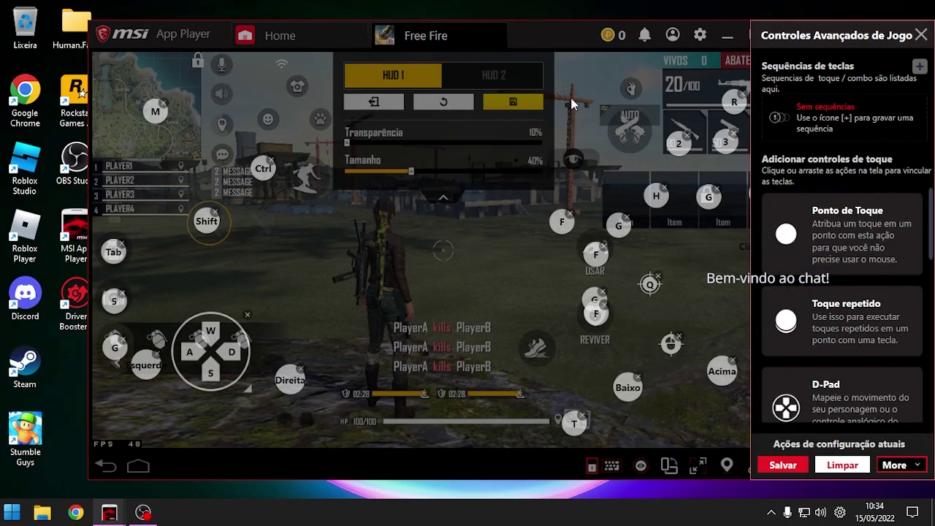
click(922, 35)
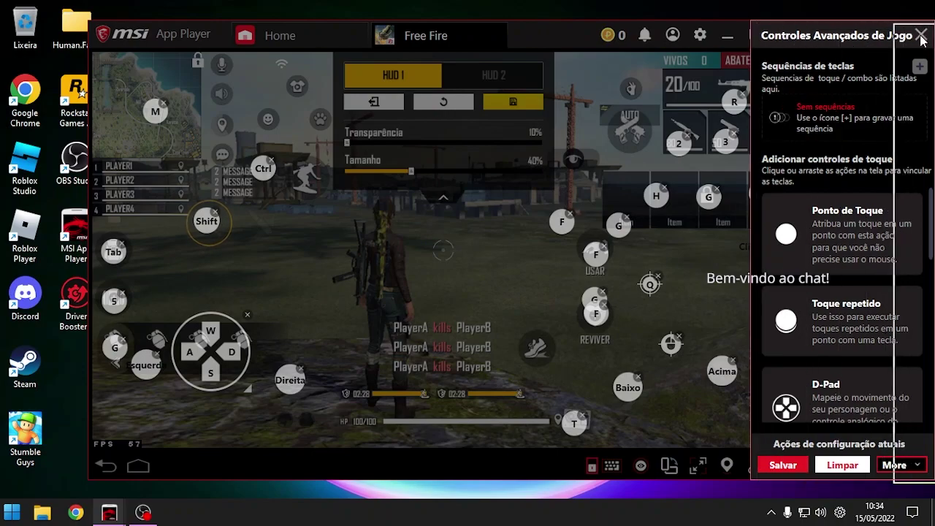
drag(541, 30, 529, 26)
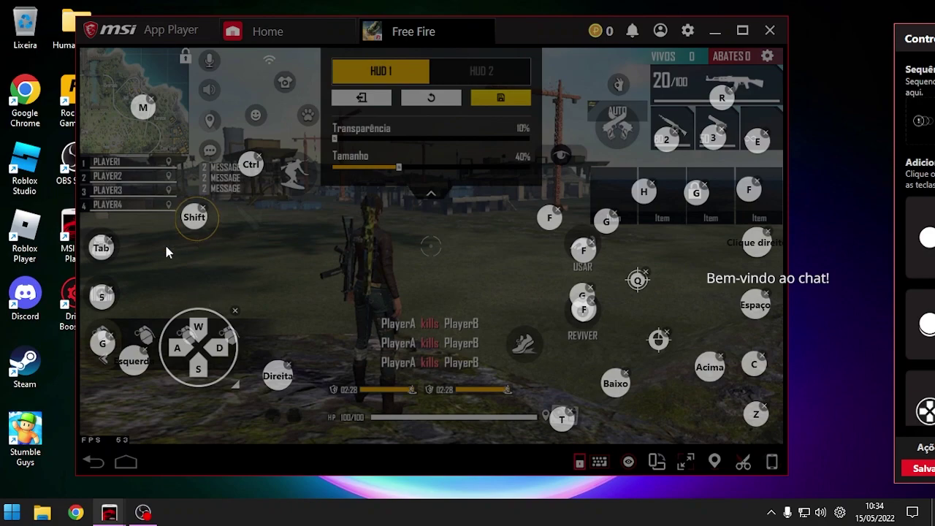
drag(194, 226, 193, 223)
Review the Q aim control's sensitivity, Ajustes and left-mouse-button fire settings, and close its configuration
click(637, 280)
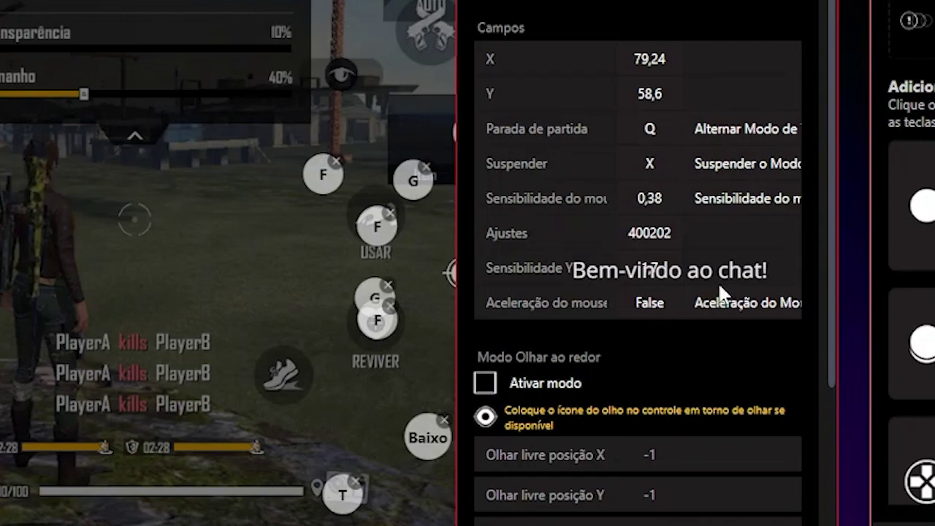
click(649, 245)
scroll(703, 355, down, 5)
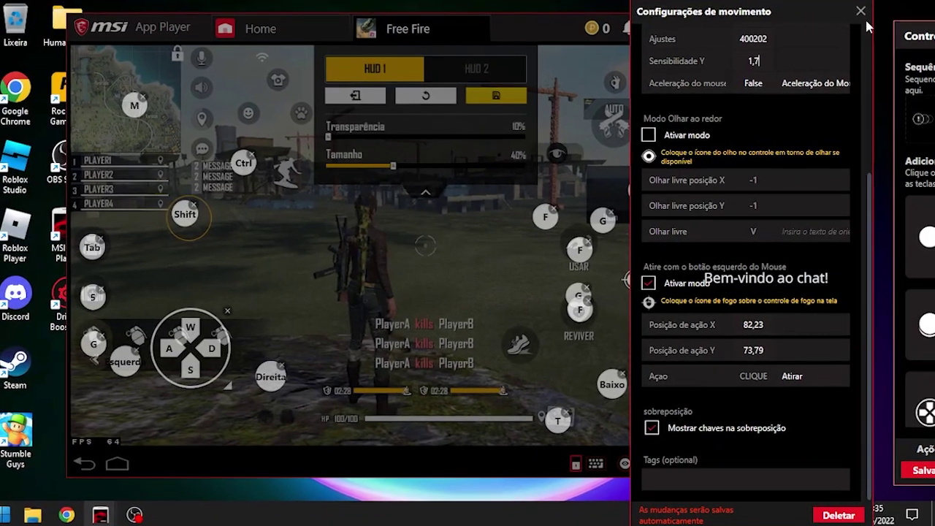
click(860, 11)
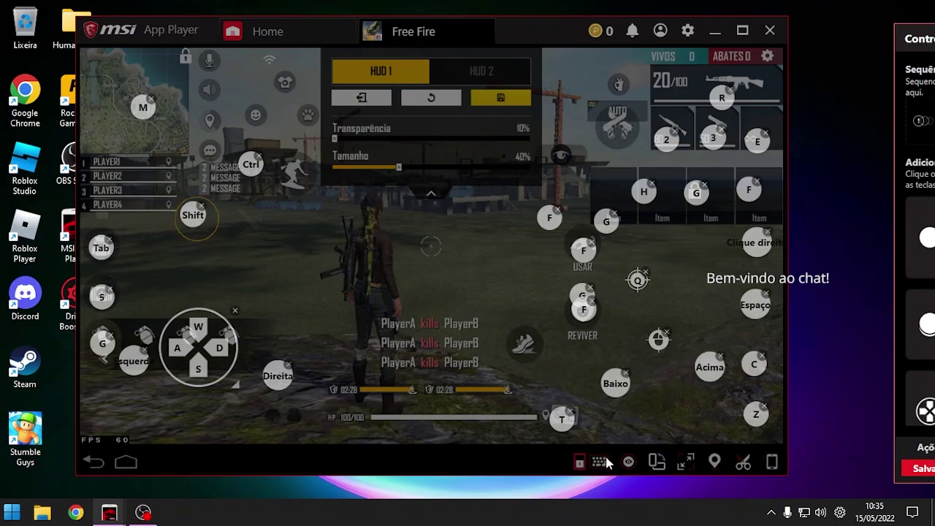
Close the advanced game controls and leave the HUD editor to return to the training match
click(923, 46)
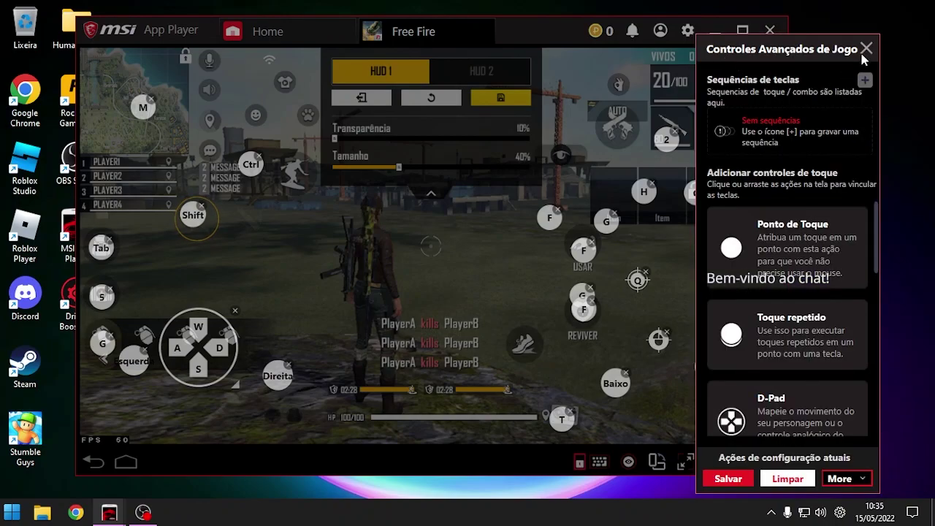
key(Escape)
click(439, 286)
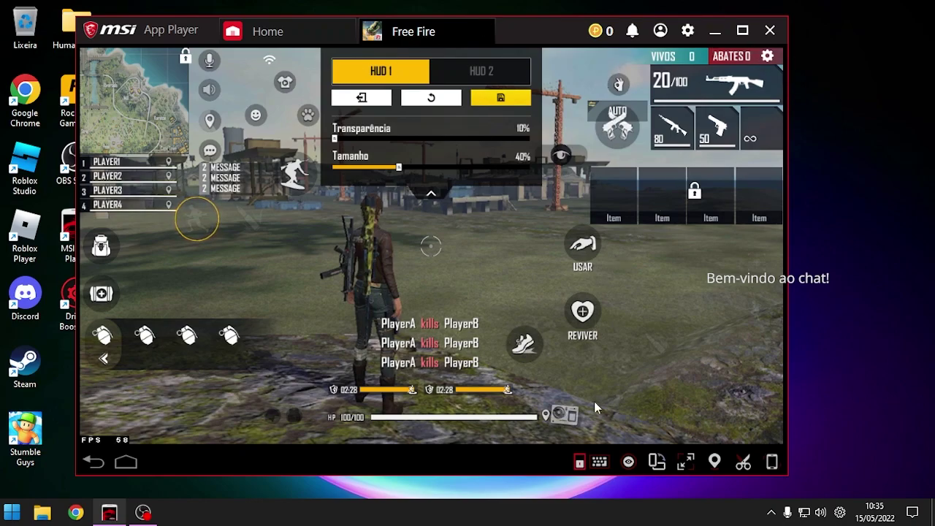
click(97, 463)
click(98, 464)
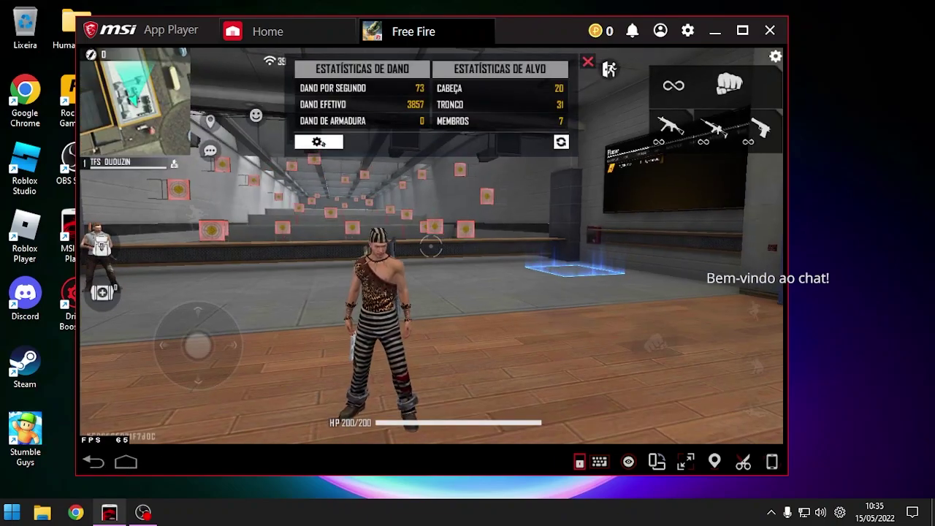
Move the character around the training hall in all four directions
key(d)
key(a)
key(w)
key(s)
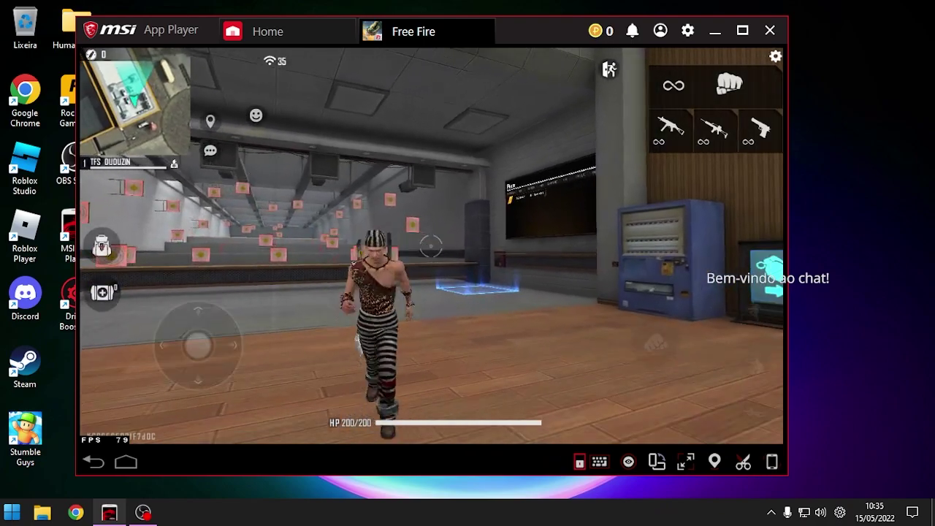
Open the Windows Painel de Controle and go to Facilitar o uso do mouse in Central de Facilidade de Acesso
key(super)
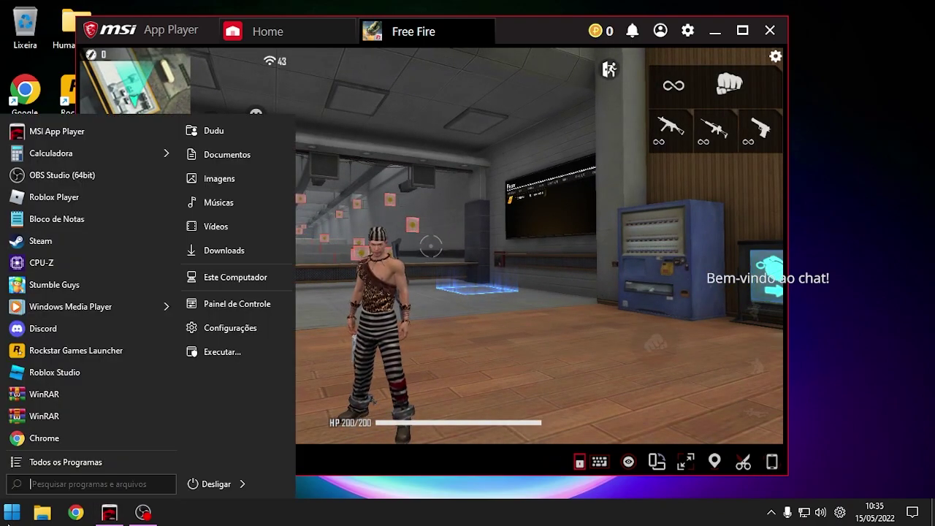
text(painel)
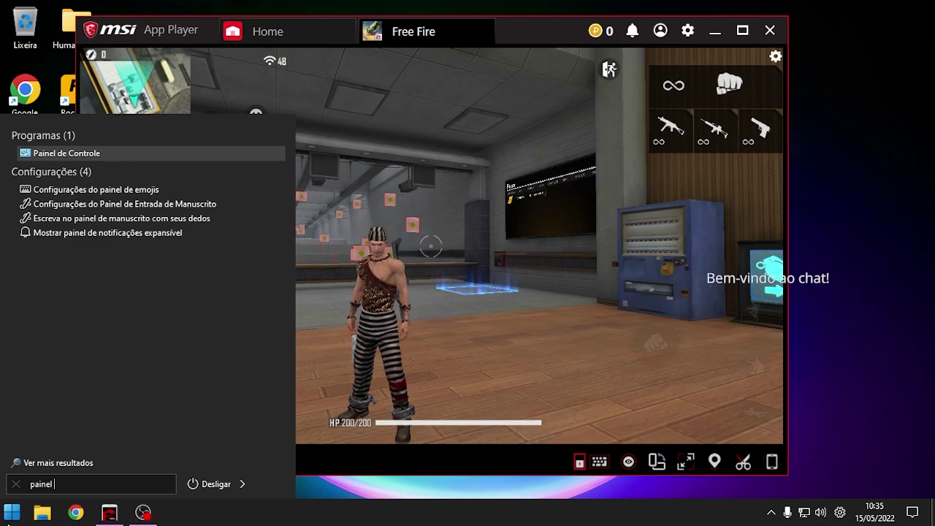
key(Return)
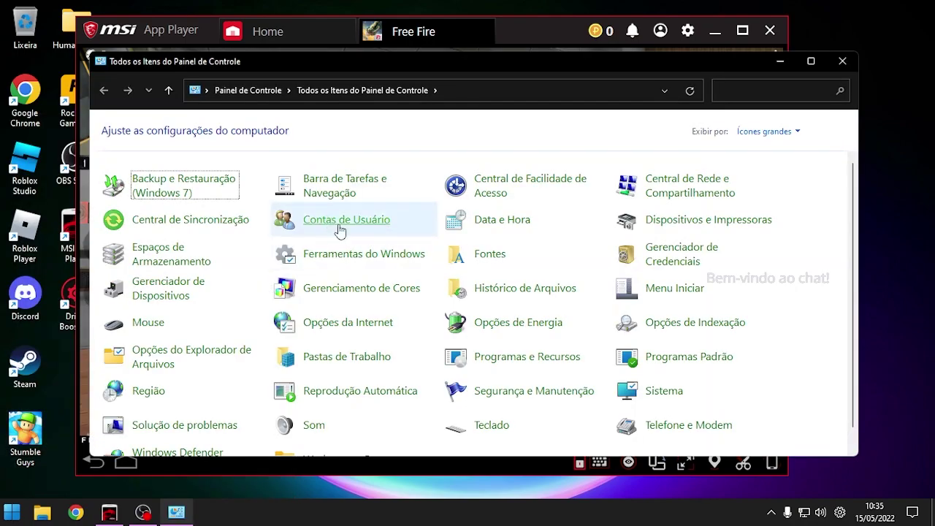
click(497, 189)
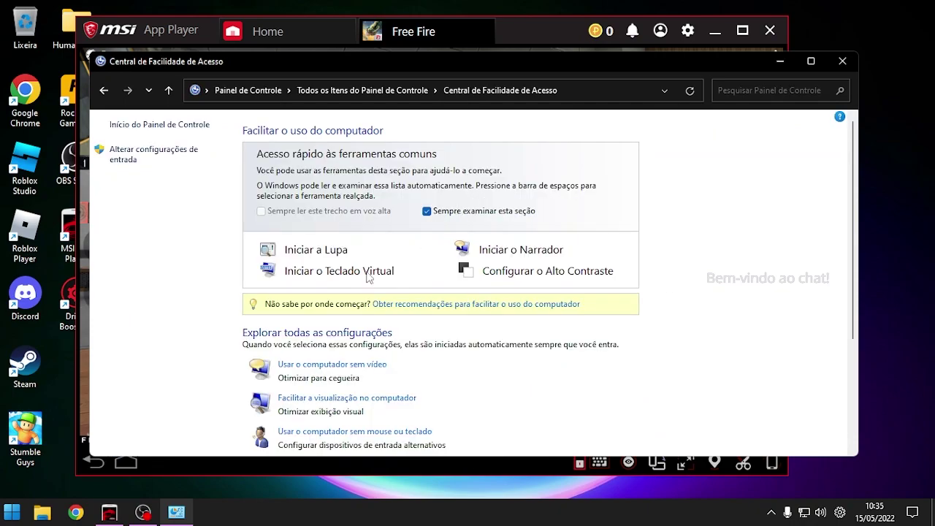
scroll(334, 326, down, 2)
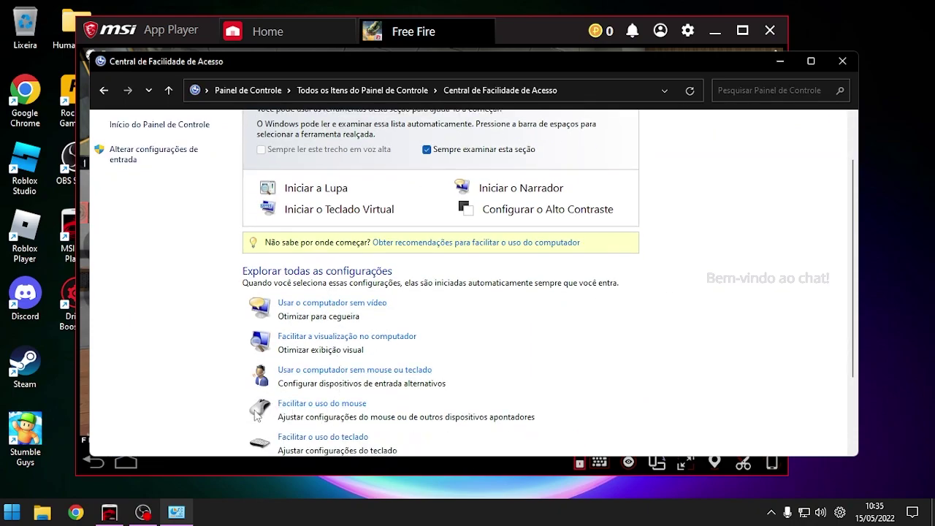
click(318, 404)
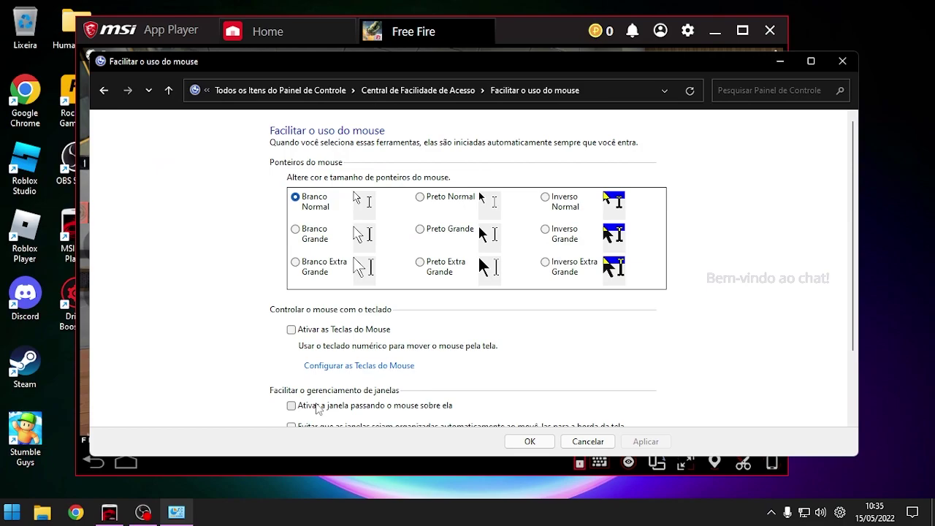
In Configurar as Teclas do Mouse, set Aceleração to the slowest level (Lenta) and accept the settings
click(336, 366)
drag(367, 361, 319, 364)
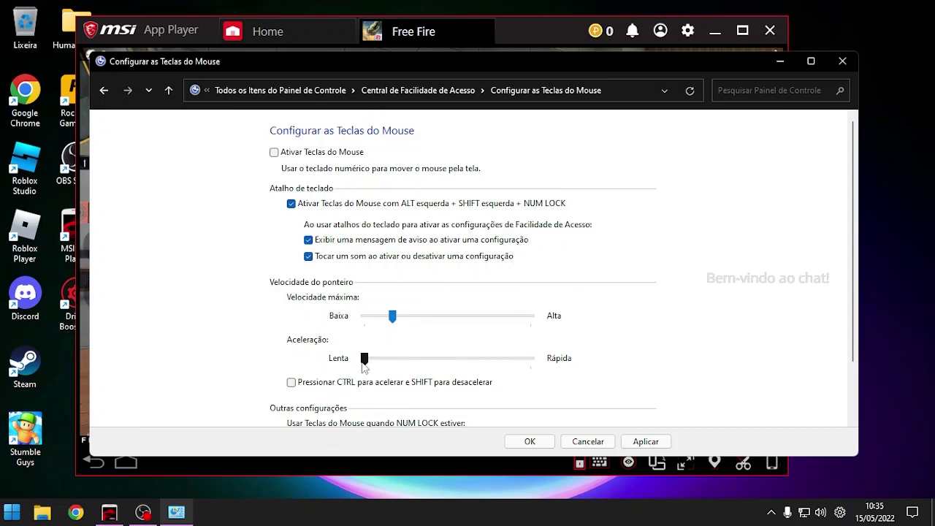
click(544, 446)
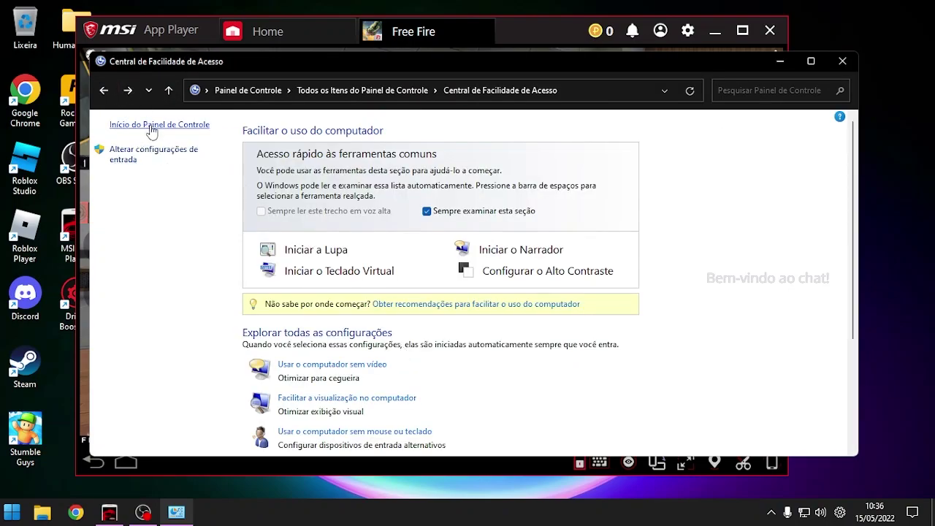
Return to the Painel de Controle home, switch its view to Categoria and set it back to Ícones grandes
click(151, 127)
scroll(438, 402, down, 1)
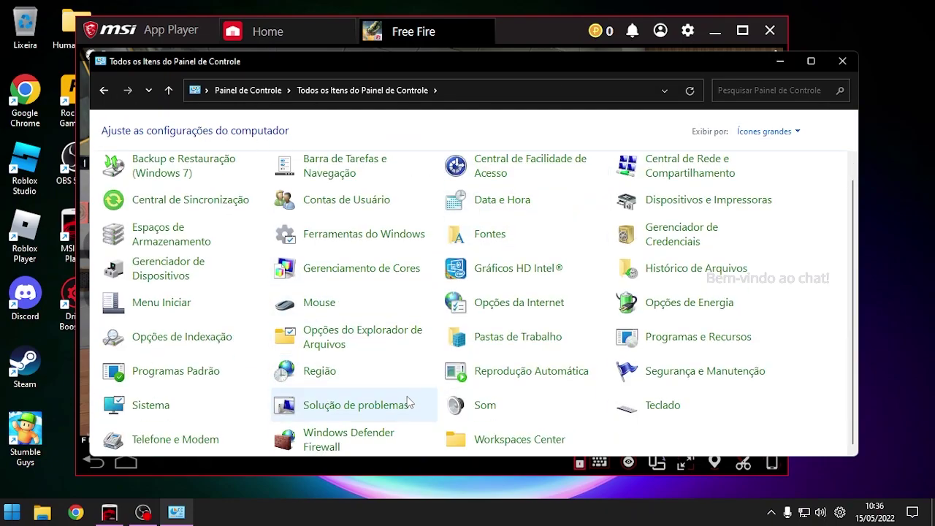
scroll(424, 350, up, 1)
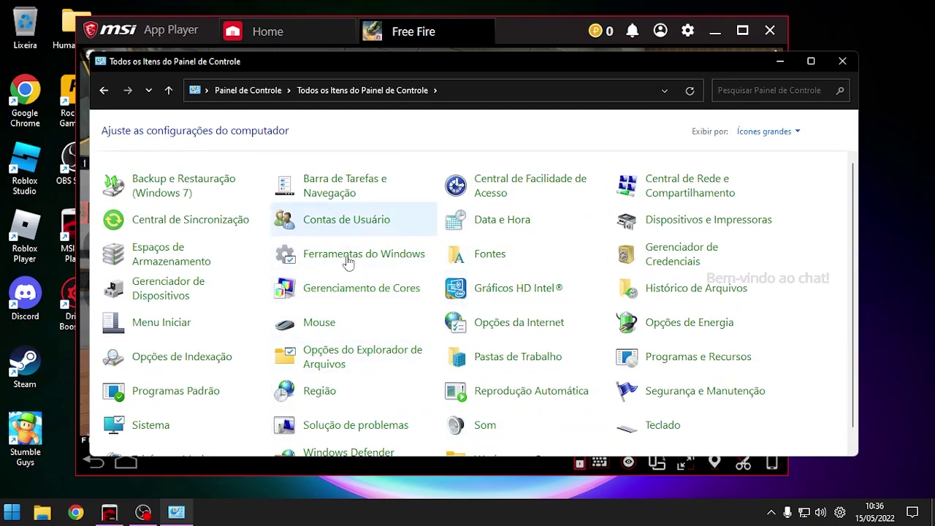
click(796, 132)
click(773, 149)
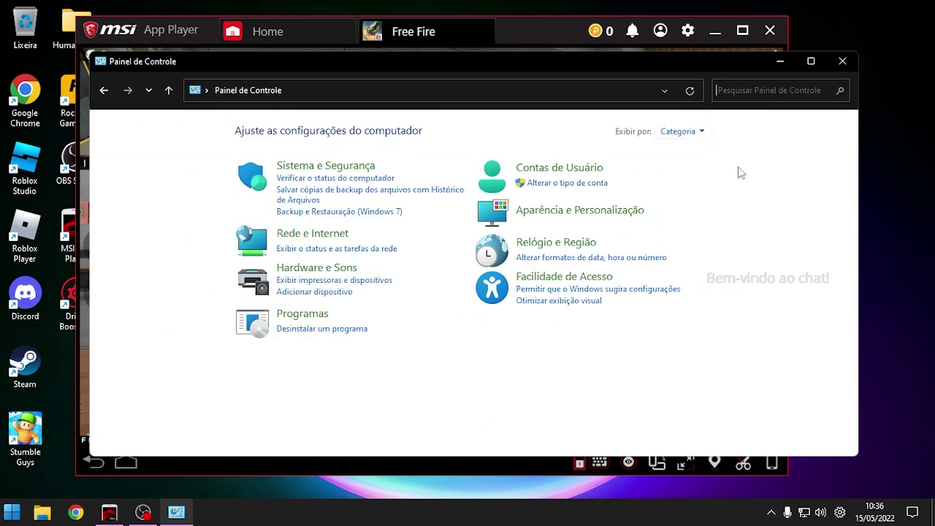
click(694, 131)
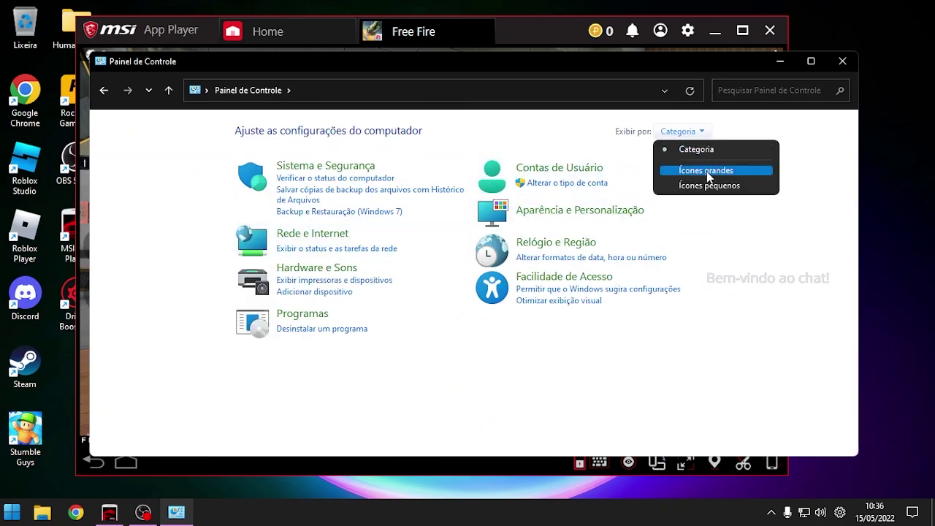
click(707, 171)
Examine the pointer speed and precision options in Propriedades de Mouse, and close the dialog and the Painel de Controle
scroll(369, 305, down, 1)
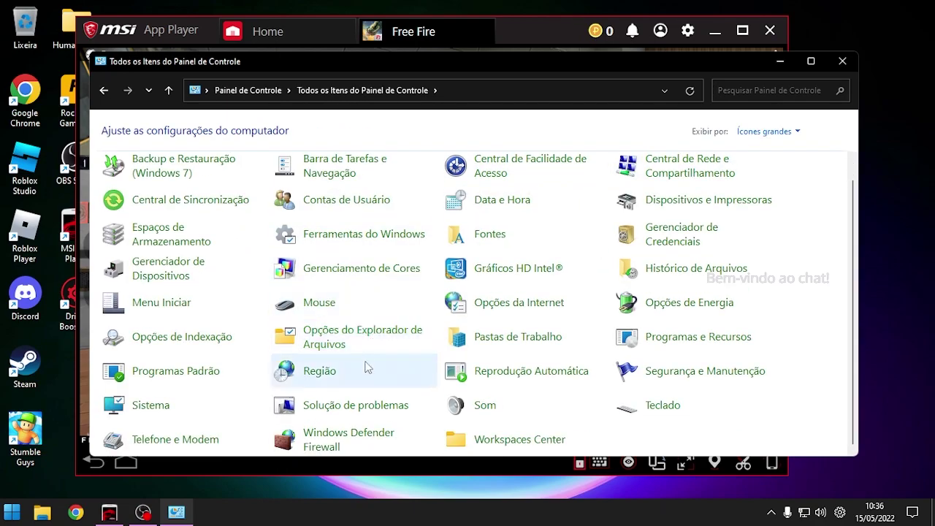
click(319, 303)
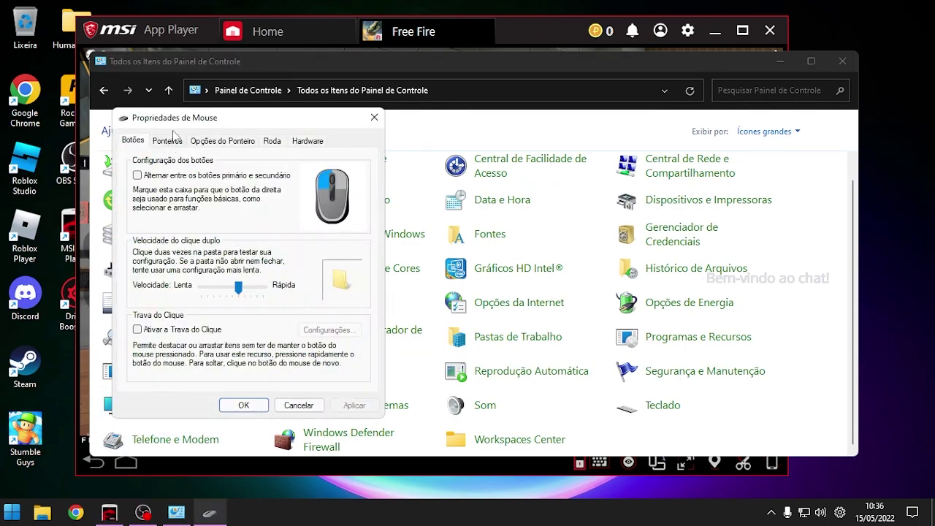
click(222, 141)
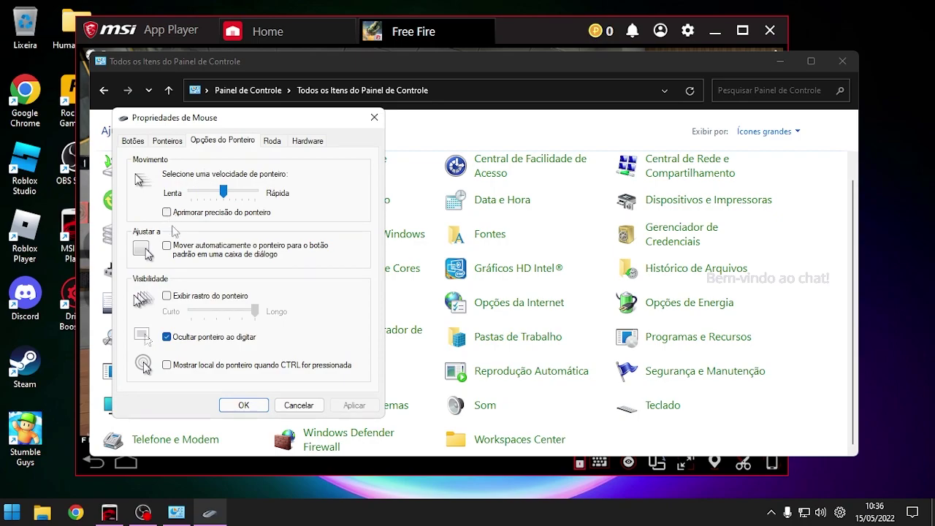
click(374, 117)
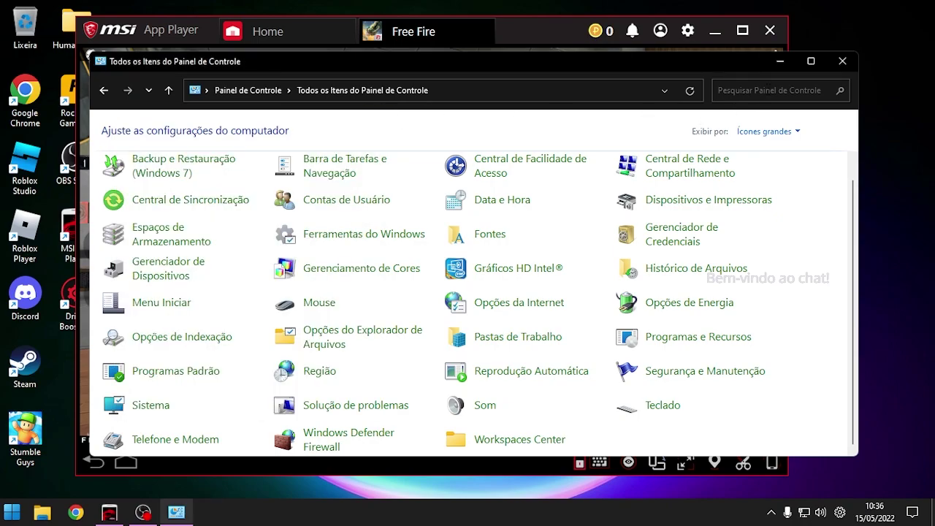
click(843, 60)
Minimize the MSI App Player and open the Elementos gráficos page of the Windows display settings
drag(545, 37, 577, 31)
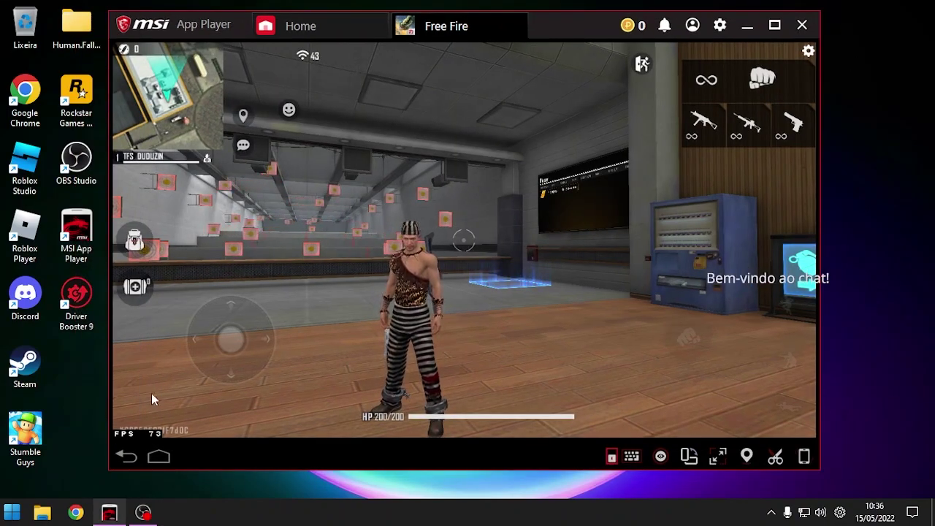
click(739, 28)
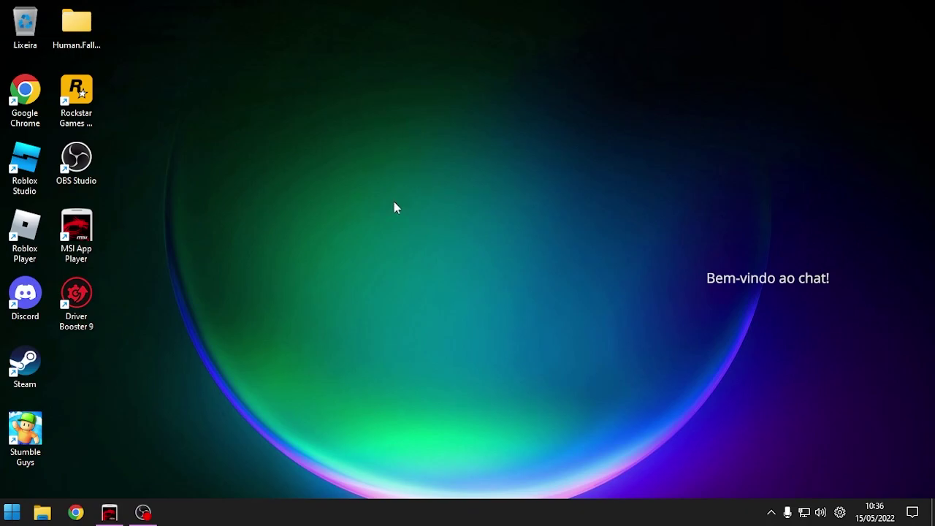
right_click(454, 208)
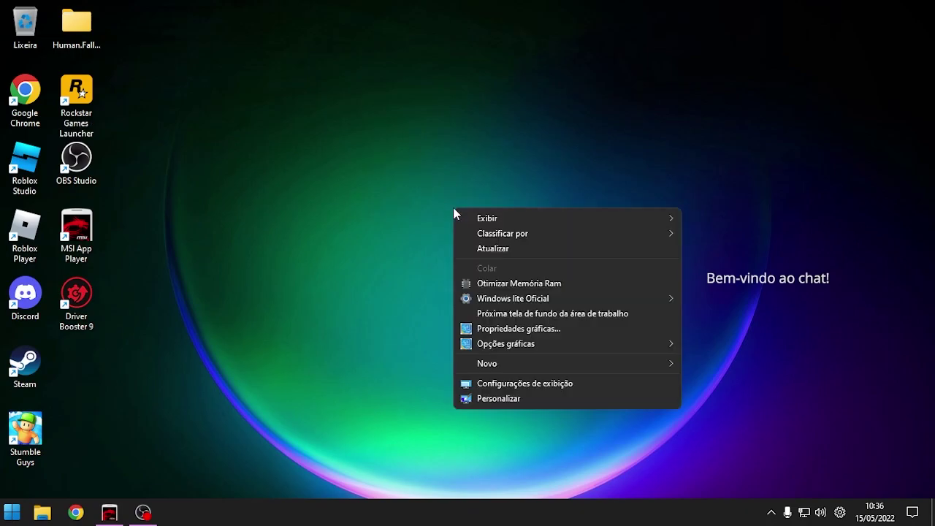
click(503, 384)
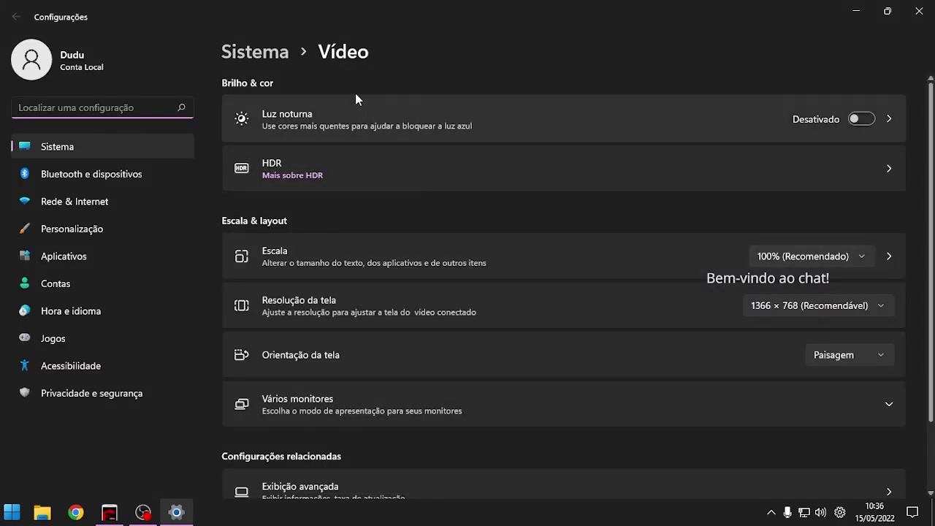
scroll(389, 324, down, 2)
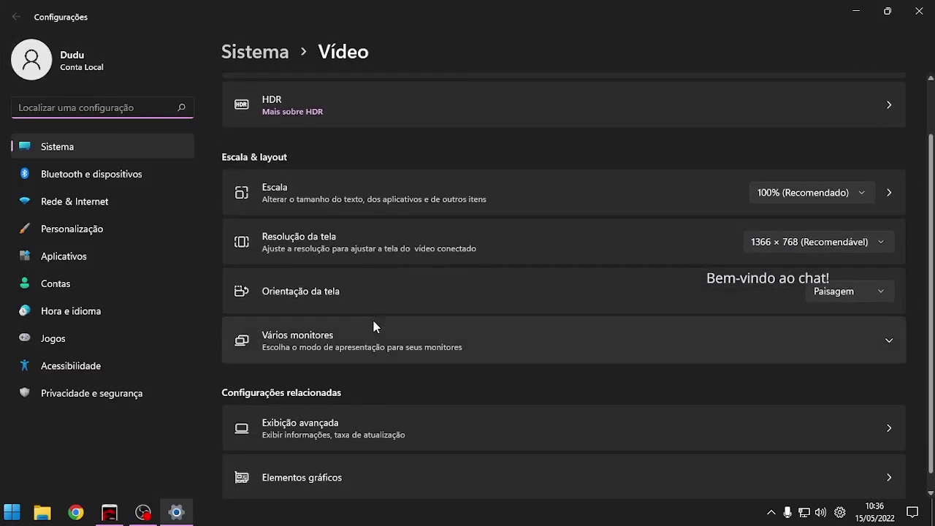
scroll(366, 220, down, 1)
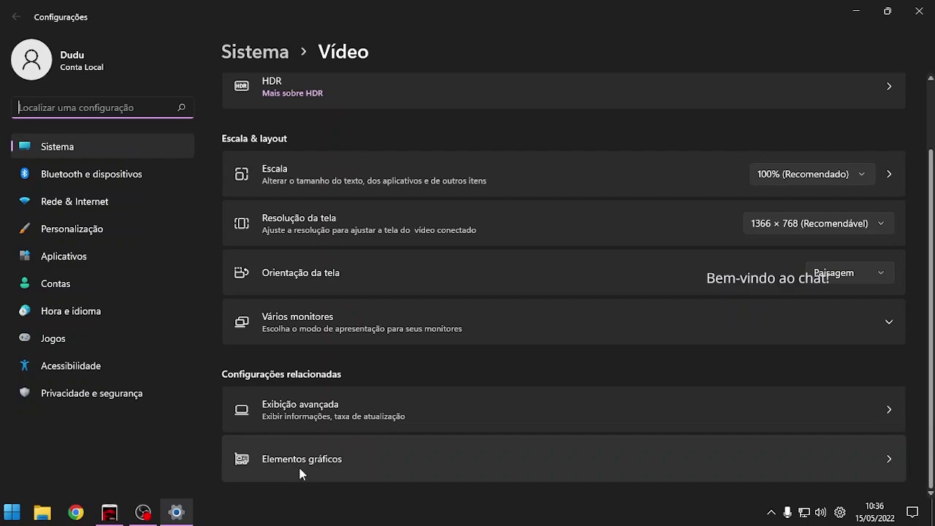
click(344, 458)
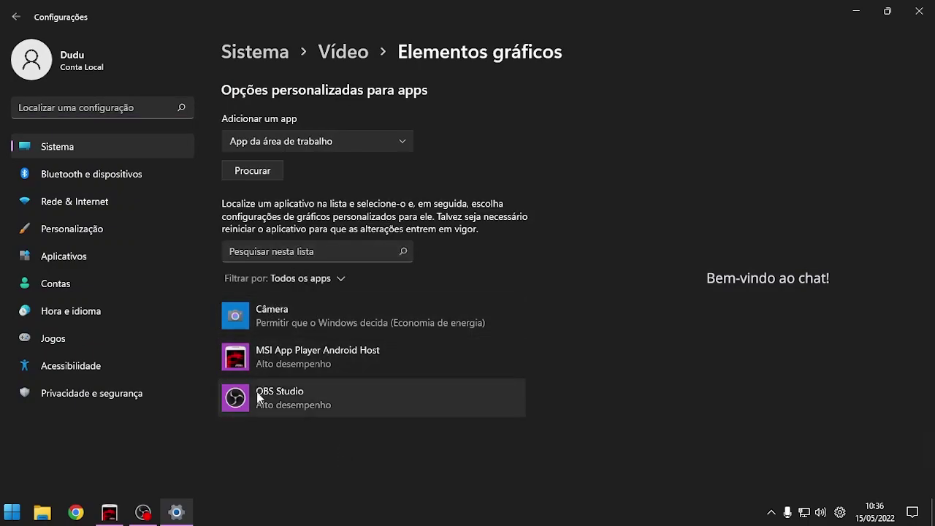
Browse for a desktop app to add, going to the BlueStacks_msi2 folder in the program files folder on Disco Local (C:)
click(250, 171)
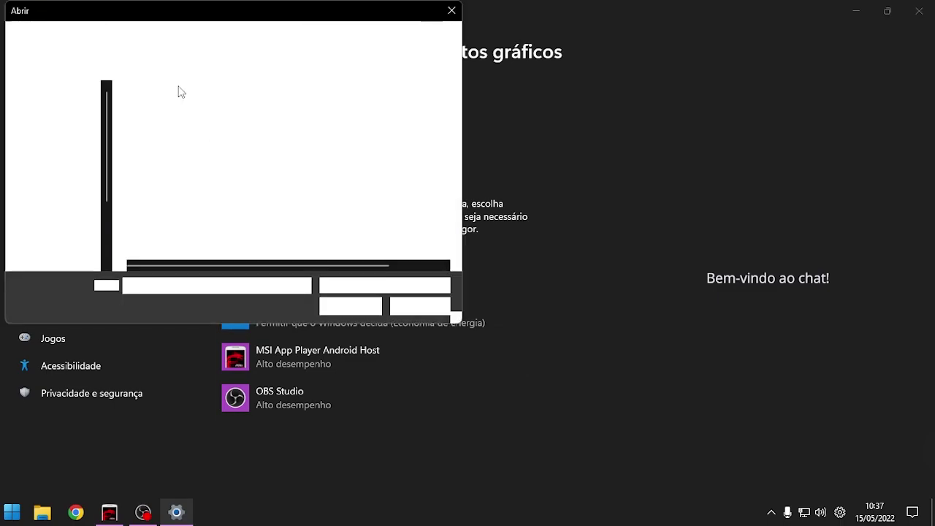
click(69, 182)
scroll(337, 176, down, 2)
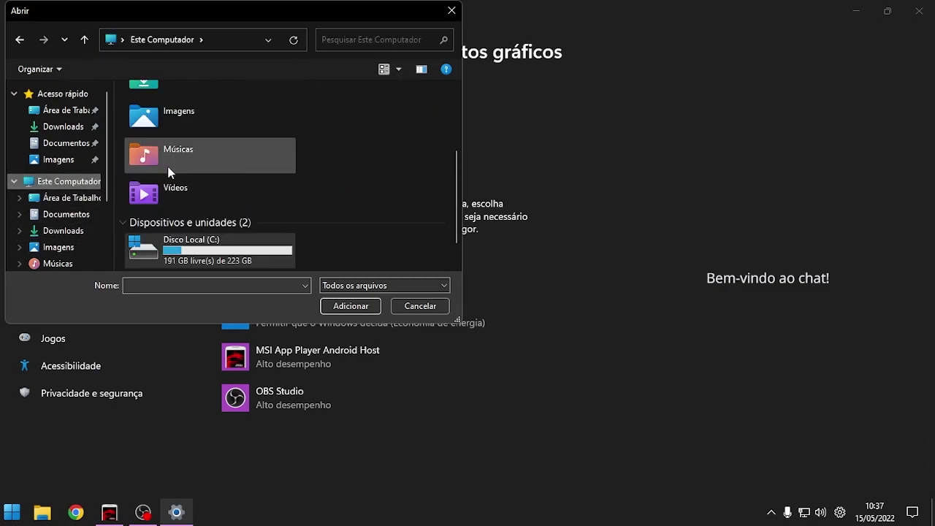
double_click(197, 249)
double_click(181, 108)
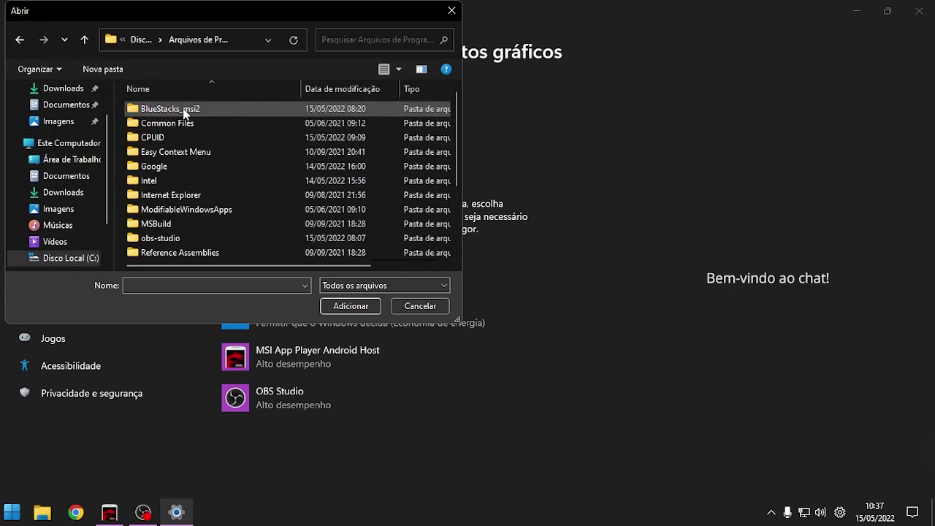
double_click(197, 107)
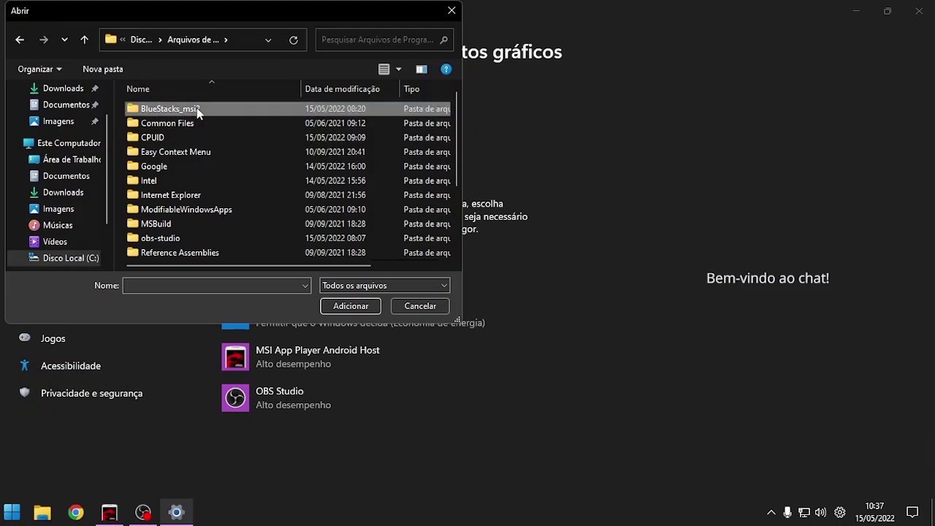
Add the HD-Agent application from the BlueStacks_msi2 folder to the custom graphics list and dismiss the file dialog
scroll(170, 248, down, 2)
scroll(170, 257, down, 5)
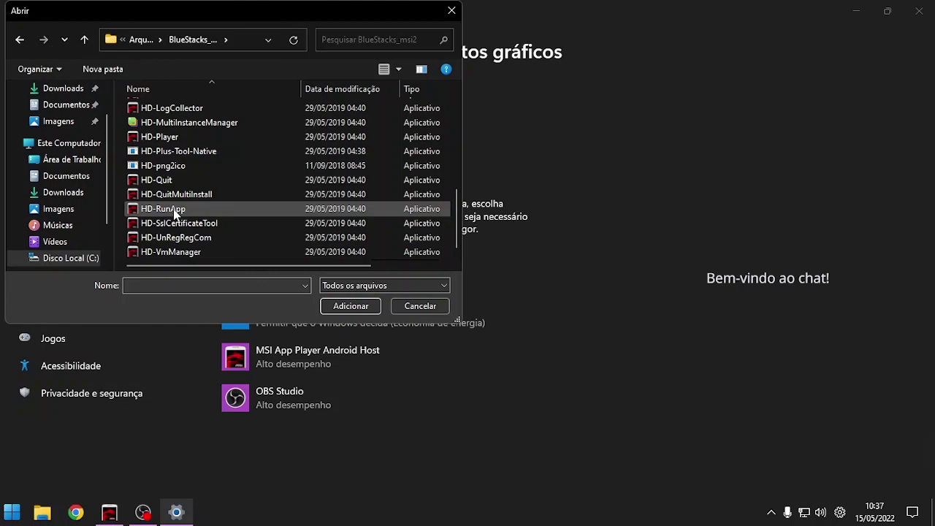
scroll(174, 210, up, 1)
click(167, 178)
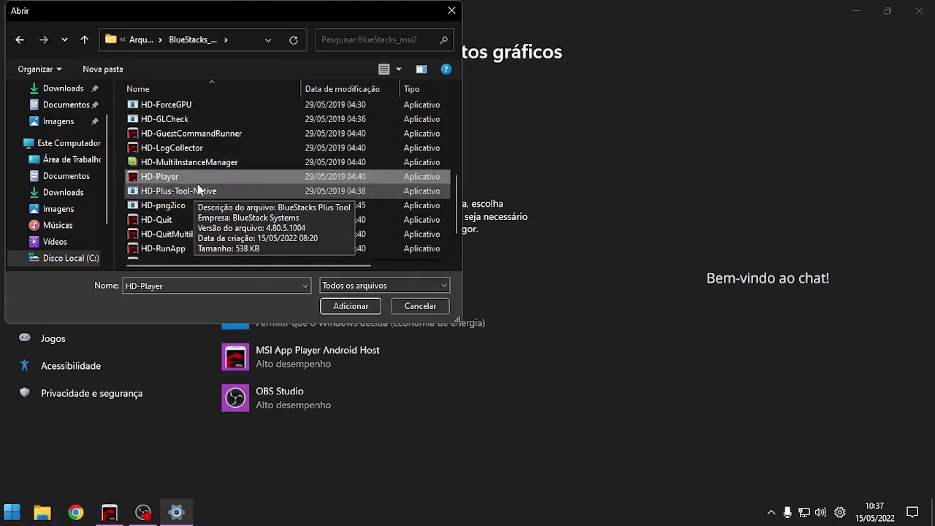
scroll(195, 183, up, 5)
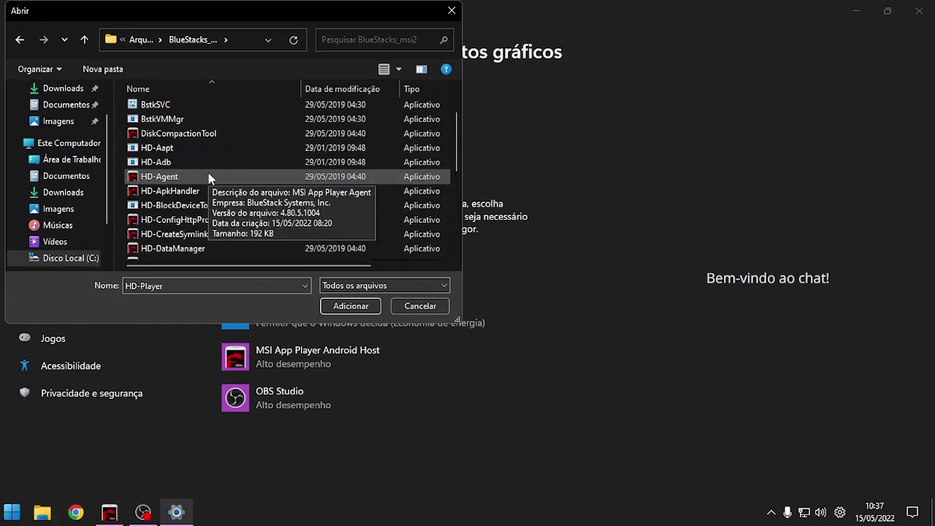
scroll(224, 177, down, 1)
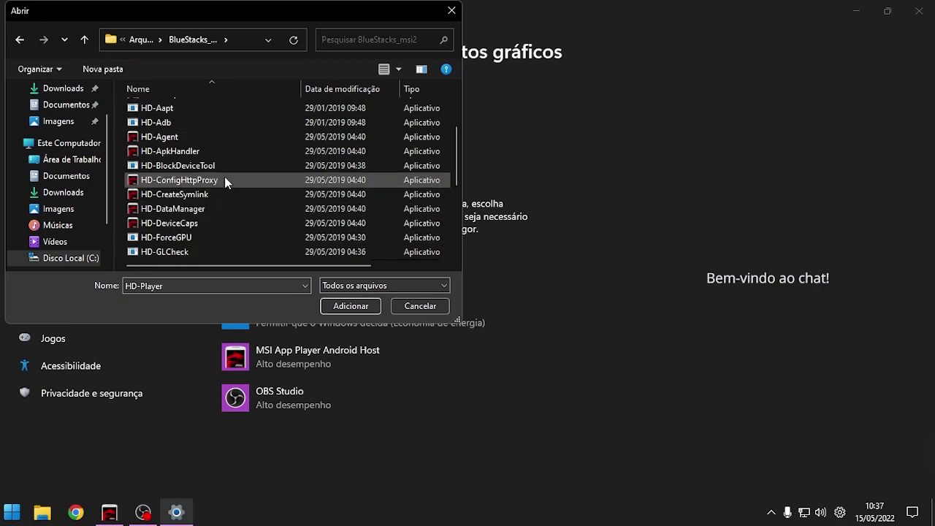
click(176, 138)
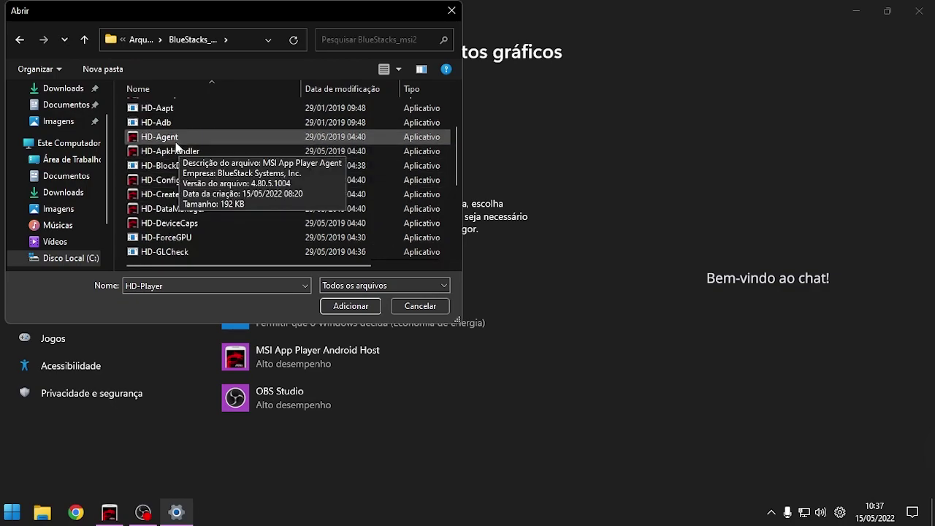
click(353, 309)
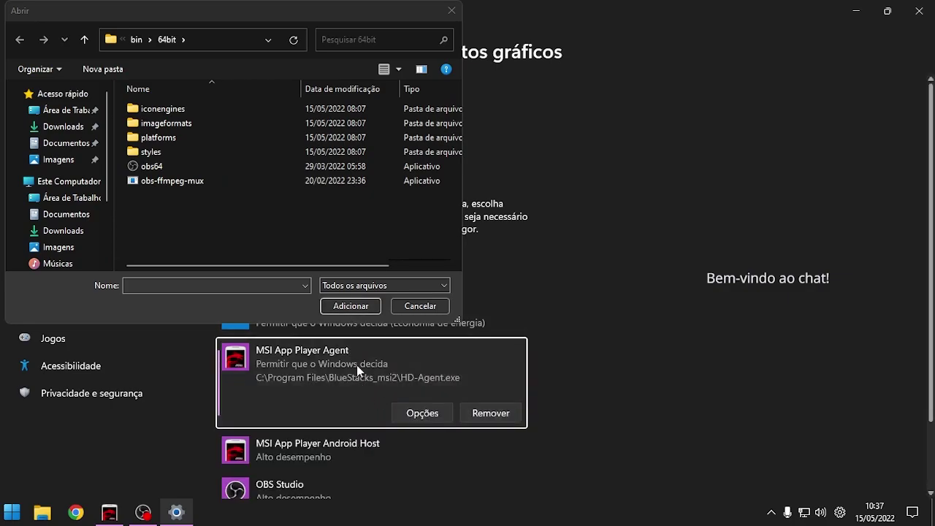
click(451, 10)
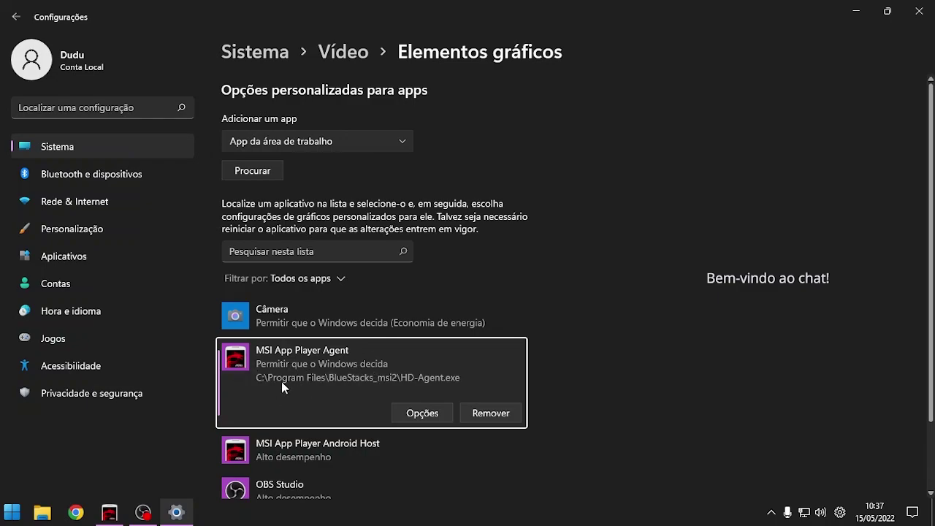
Save Alto desempenho as the graphics preference for MSI App Player Agent and close the Windows settings
click(424, 412)
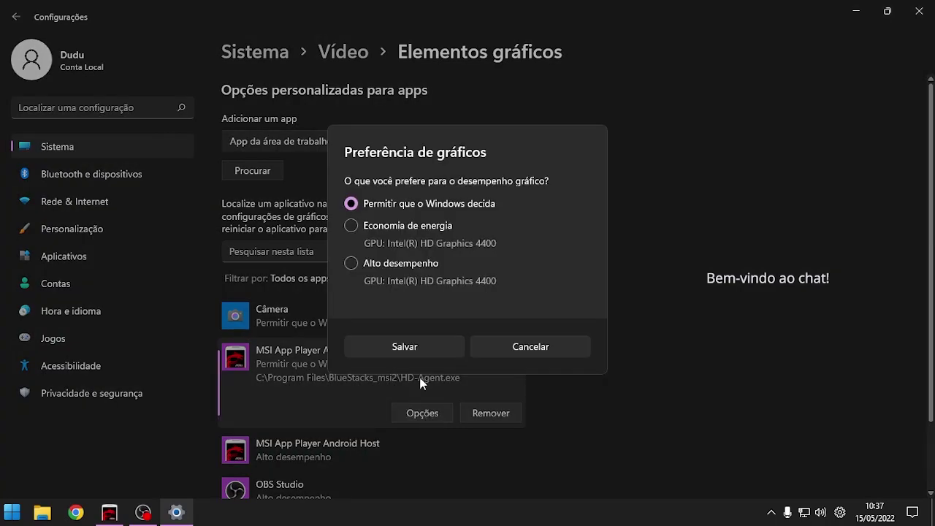
click(389, 347)
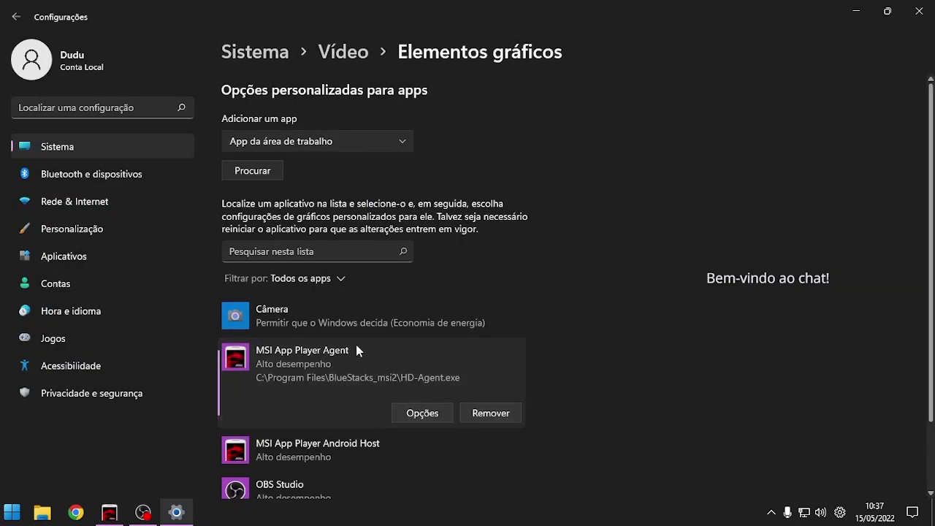
click(920, 11)
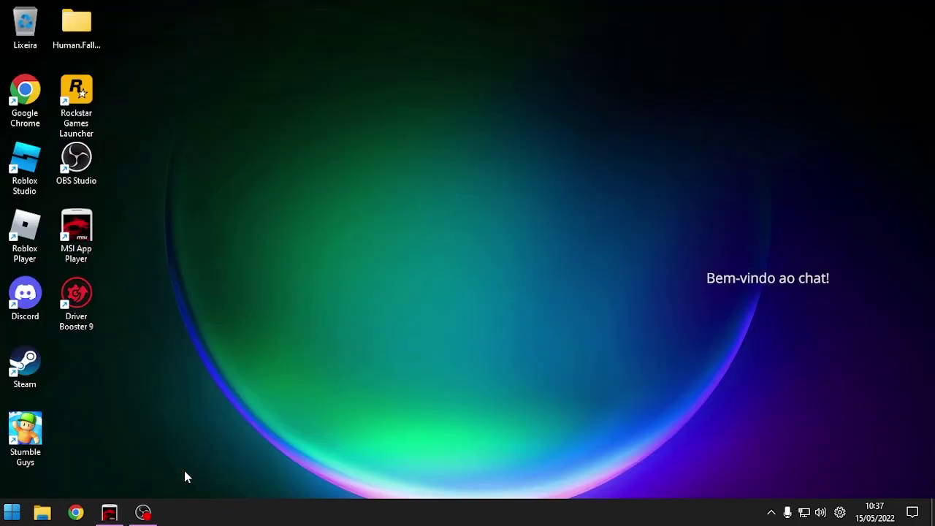
Switch back to the MSI App Player and open Configurações do Android from its Home screen
click(109, 513)
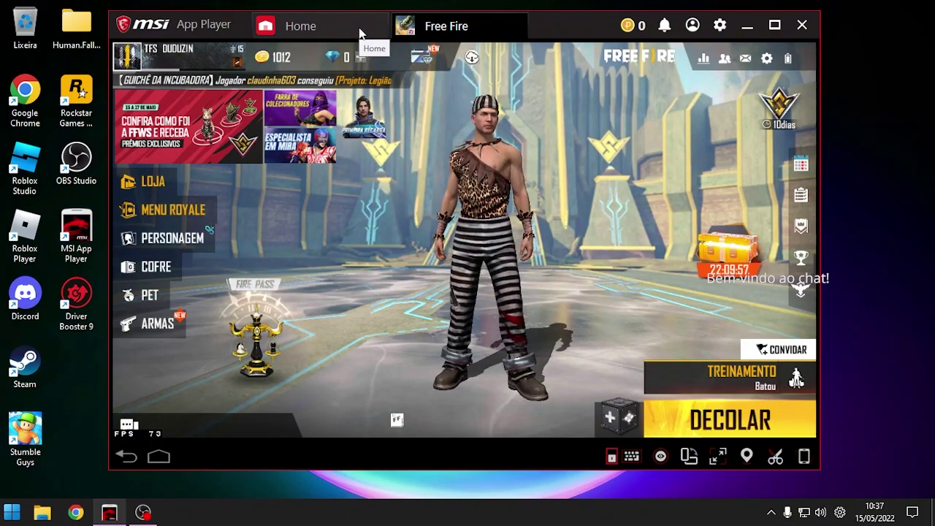
click(360, 33)
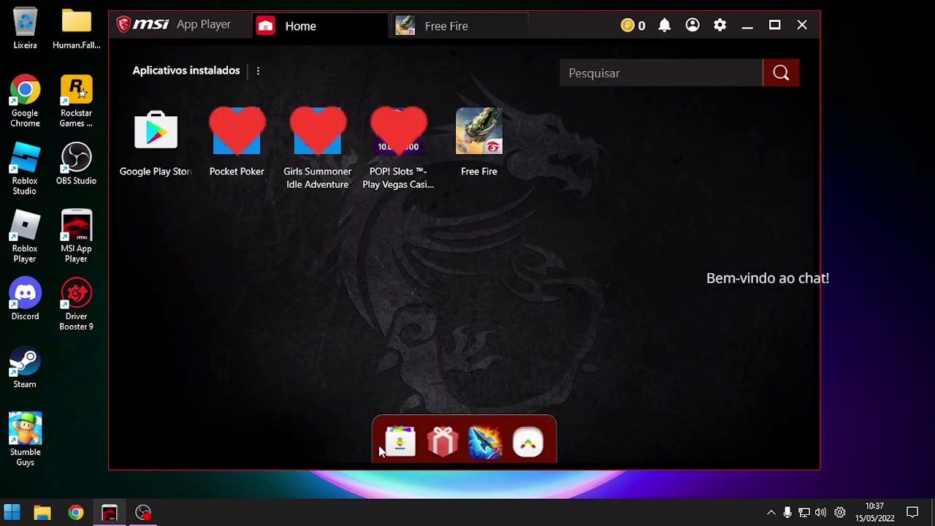
click(527, 441)
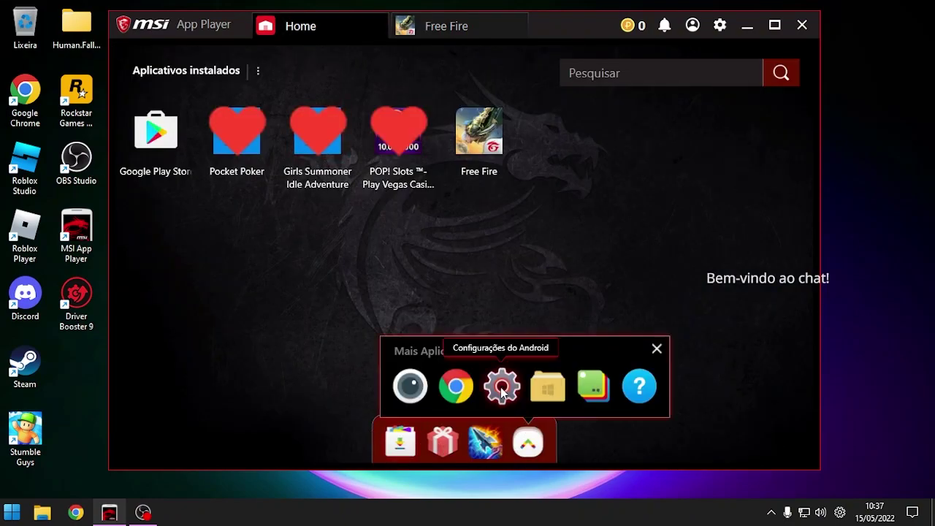
click(501, 387)
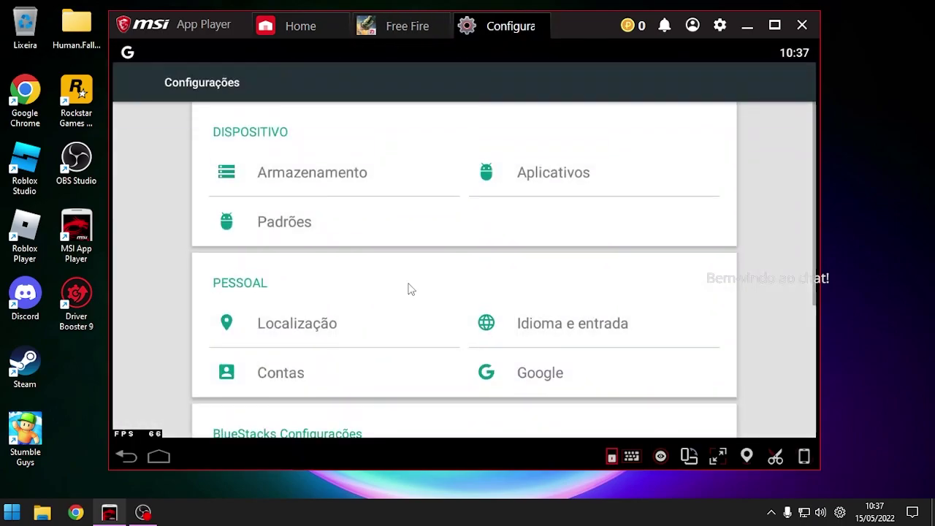
Go to the Acesso especial page in the advanced settings of the Android Aplicativos section
click(541, 172)
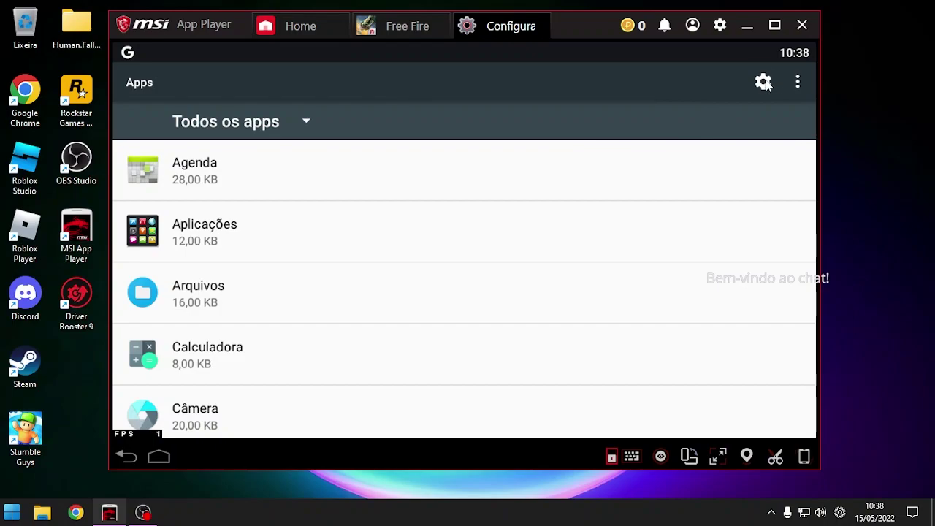
click(763, 83)
scroll(285, 282, down, 1)
scroll(285, 281, down, 2)
click(192, 429)
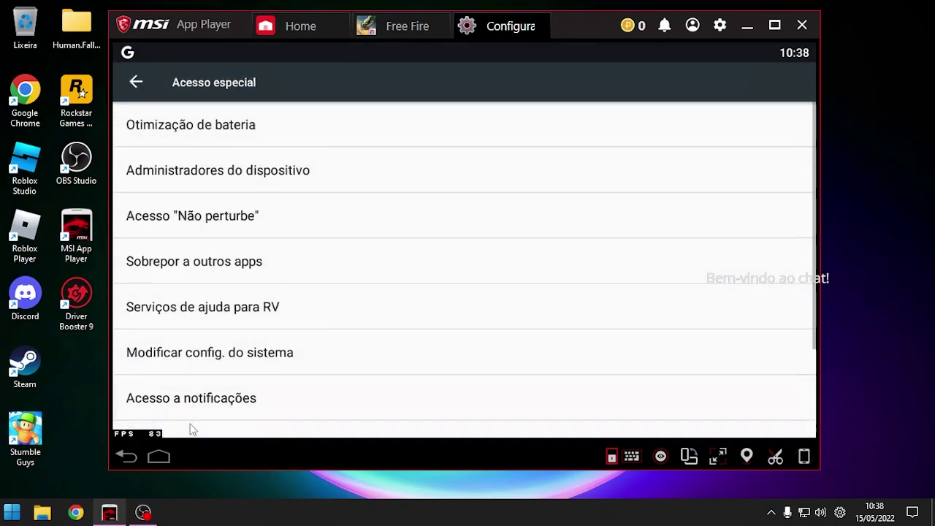
Open Otimização de bateria from the special access page and list Todos os apps
click(221, 125)
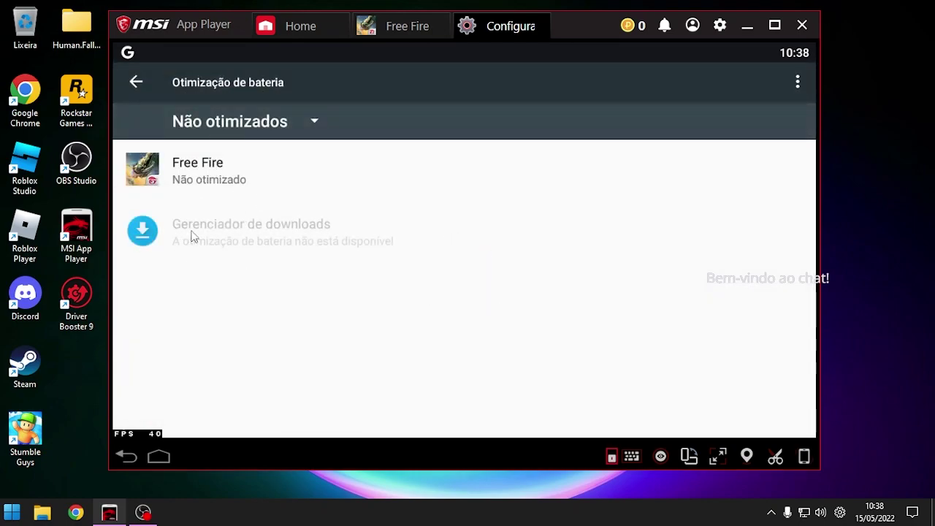
click(798, 86)
click(690, 135)
click(296, 125)
click(205, 171)
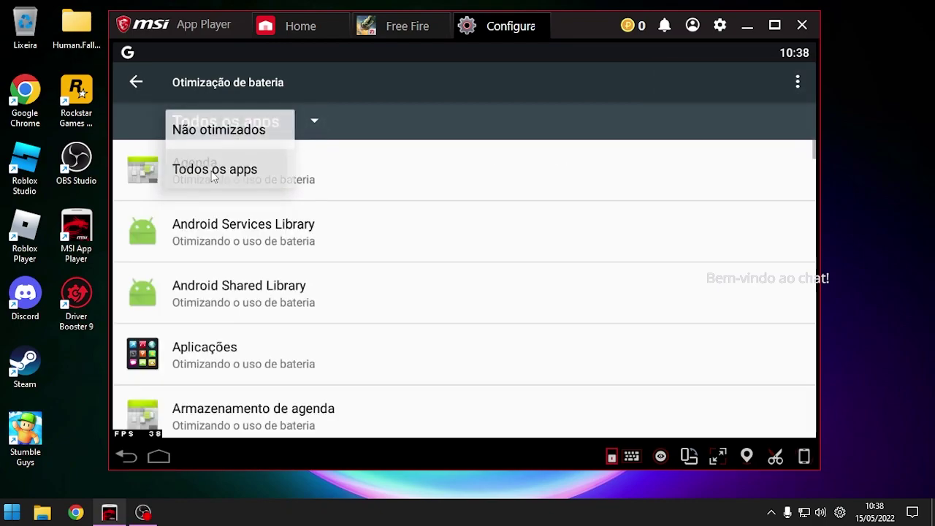
Set Free Fire's battery optimization to Não otimizar, confirm it, and return to the Configurar apps page
scroll(326, 351, down, 10)
scroll(251, 205, down, 15)
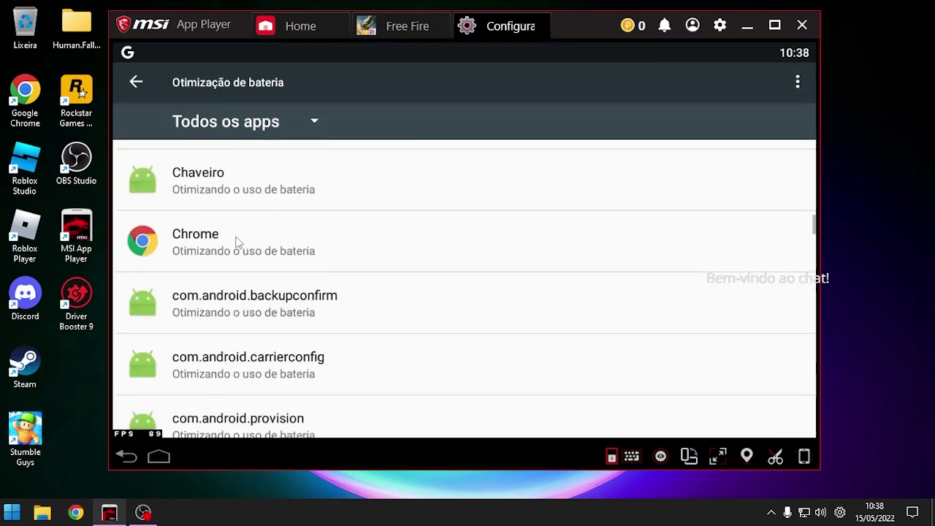
scroll(256, 277, down, 5)
scroll(251, 359, up, 2)
click(220, 192)
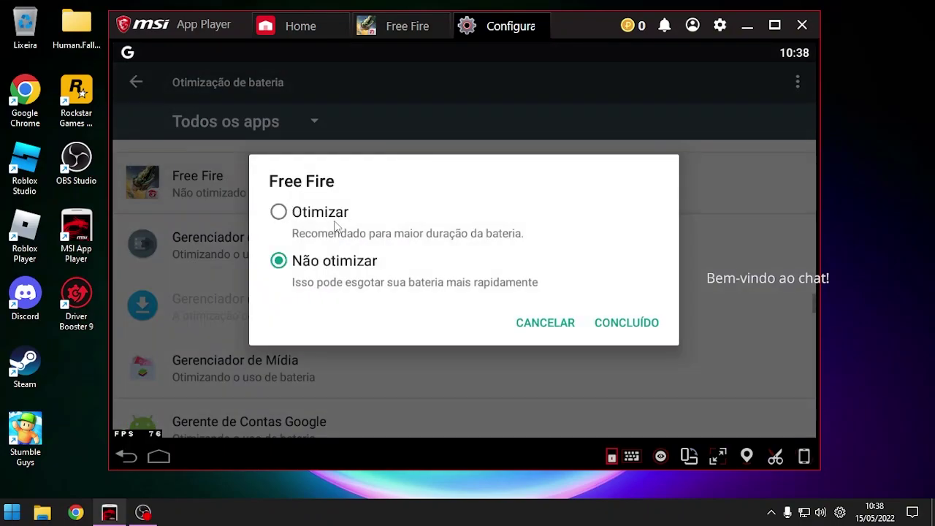
click(332, 269)
click(611, 328)
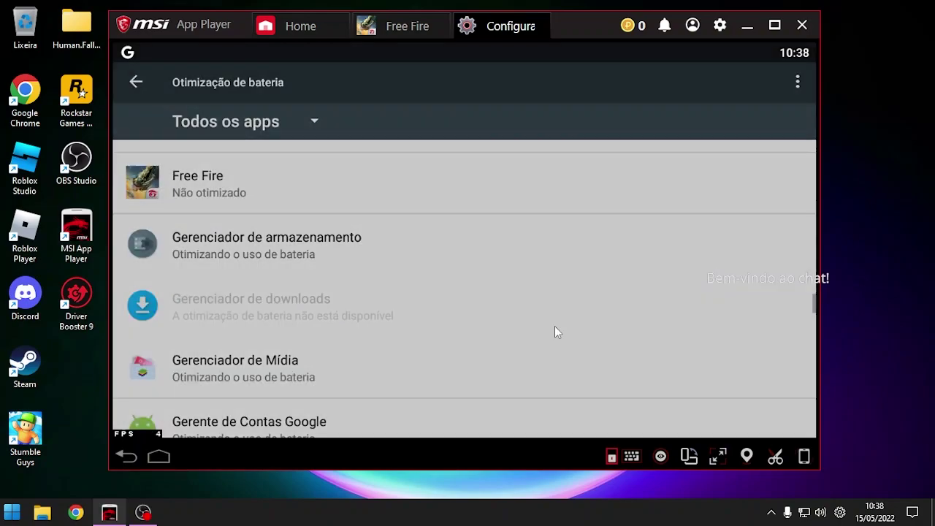
click(137, 83)
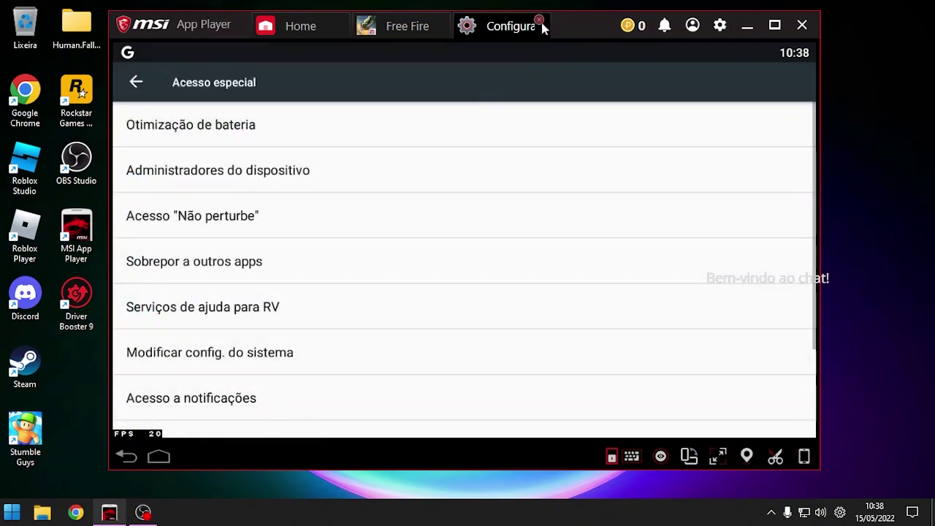
click(137, 83)
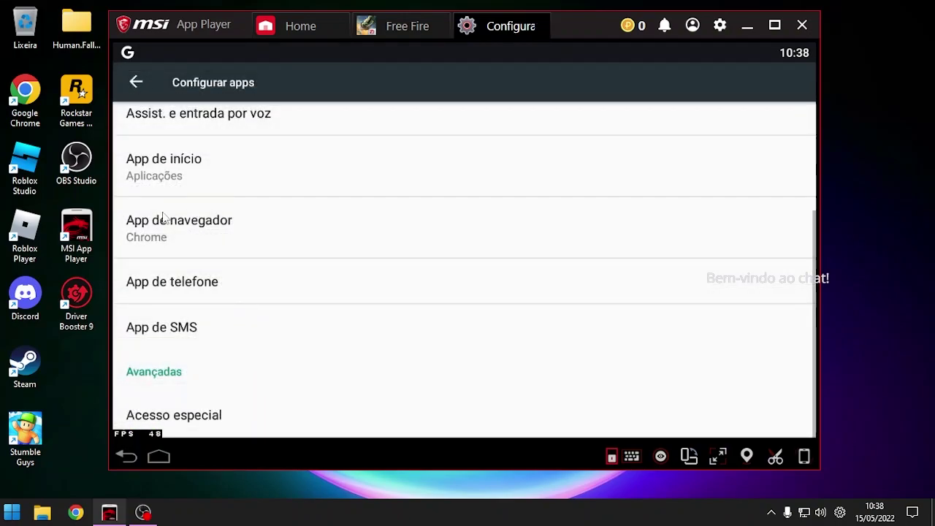